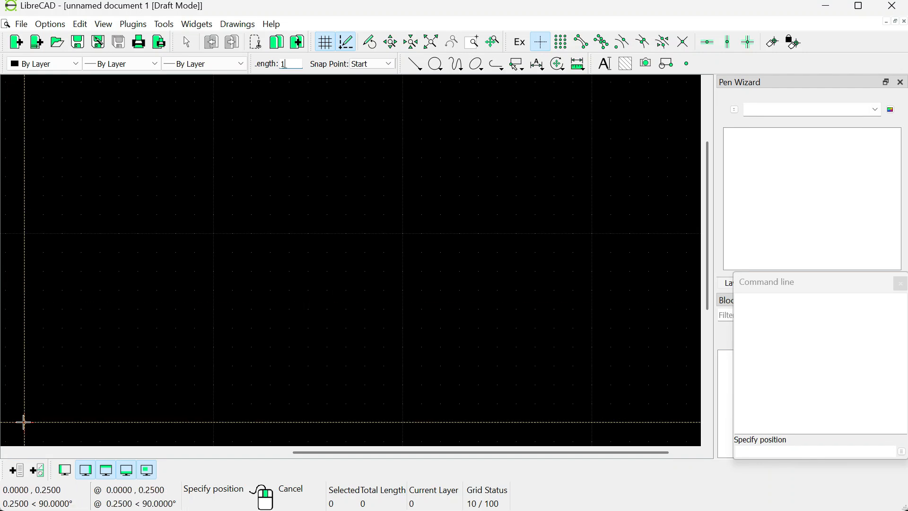
- Draw a 1 mm vertical line up from the origin
left_click(23, 424)
scroll(33, 412, "up", 10)
scroll(246, 293, "down", 3)
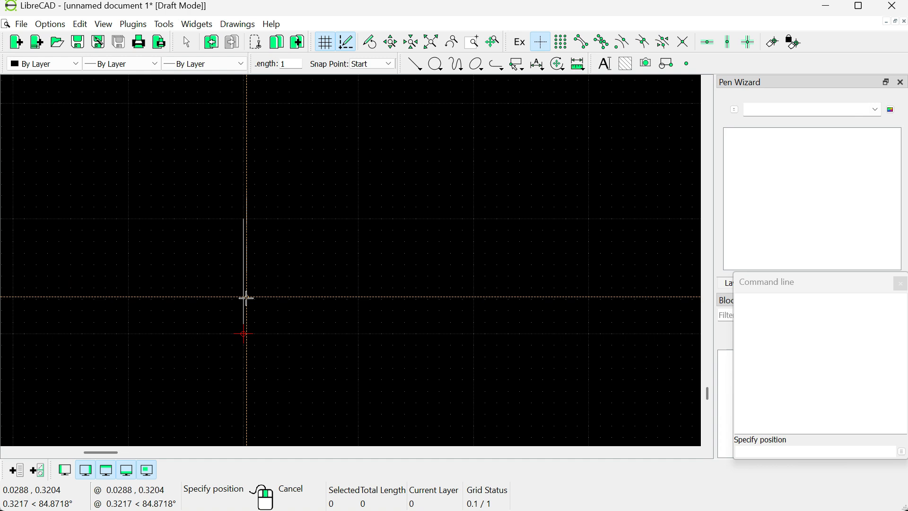
- Review the default unit for new drawings in the application preferences
left_click(39, 25)
left_click(75, 45)
left_click(353, 129)
left_click(373, 163)
left_click(381, 163)
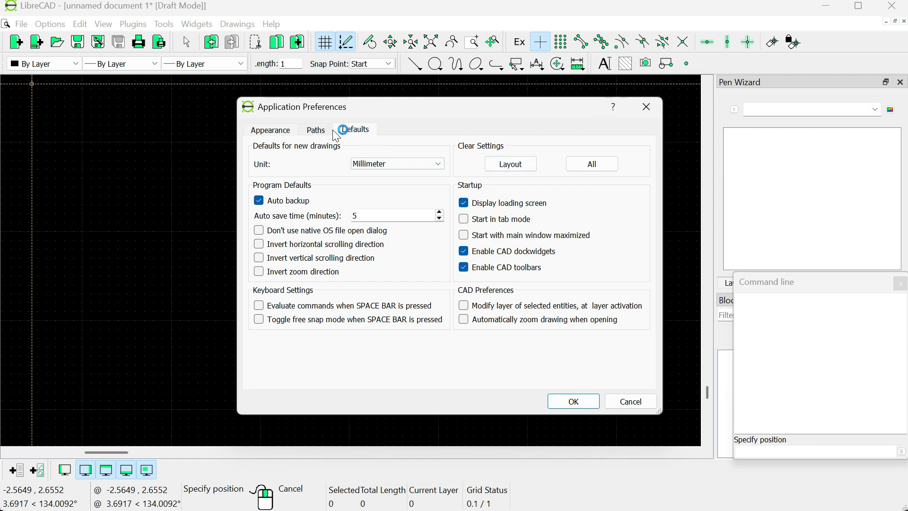
left_click(391, 164)
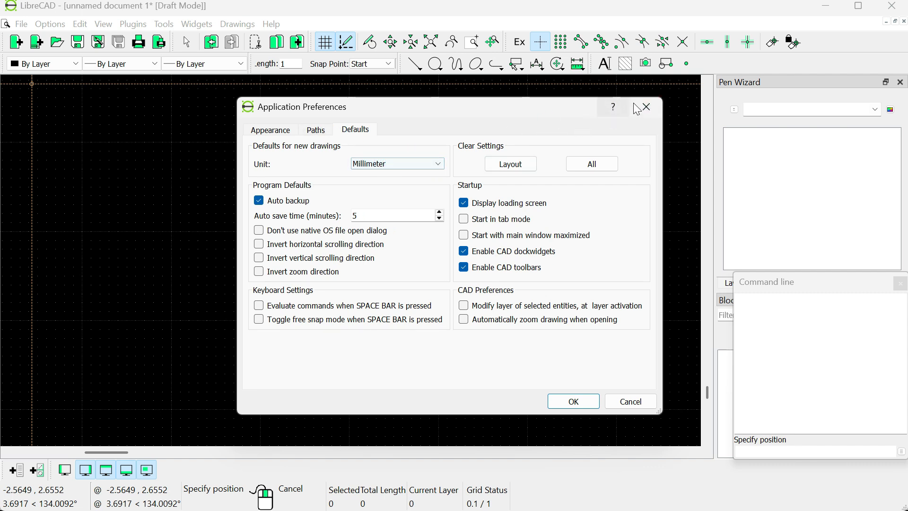
left_click(647, 106)
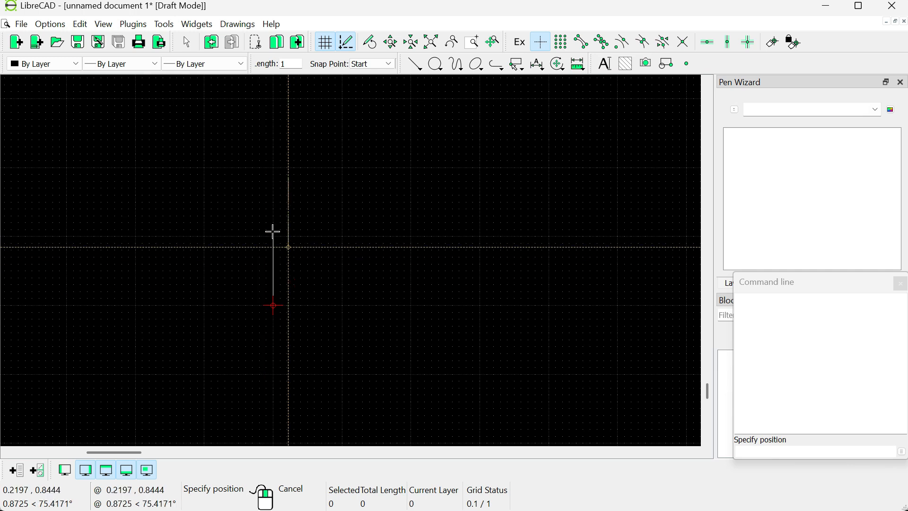
- Extend the left side with a 17 mm vertical line from the top end of the first line, snapping to endpoints
scroll(257, 221, "down", 1)
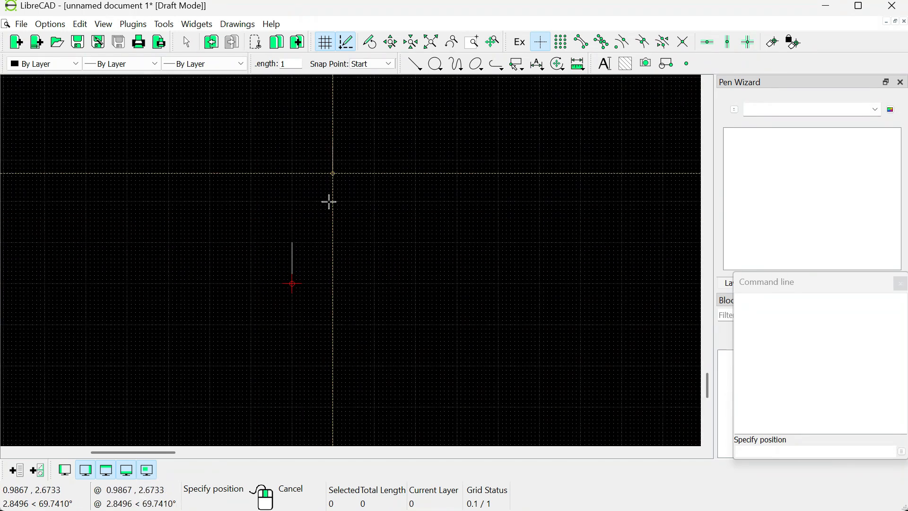
left_click_drag(322, 218, 327, 295)
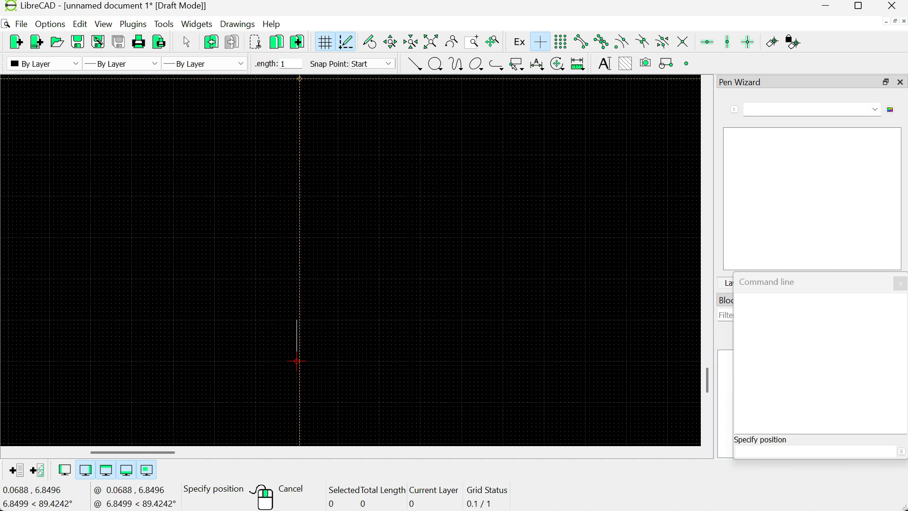
type("7")
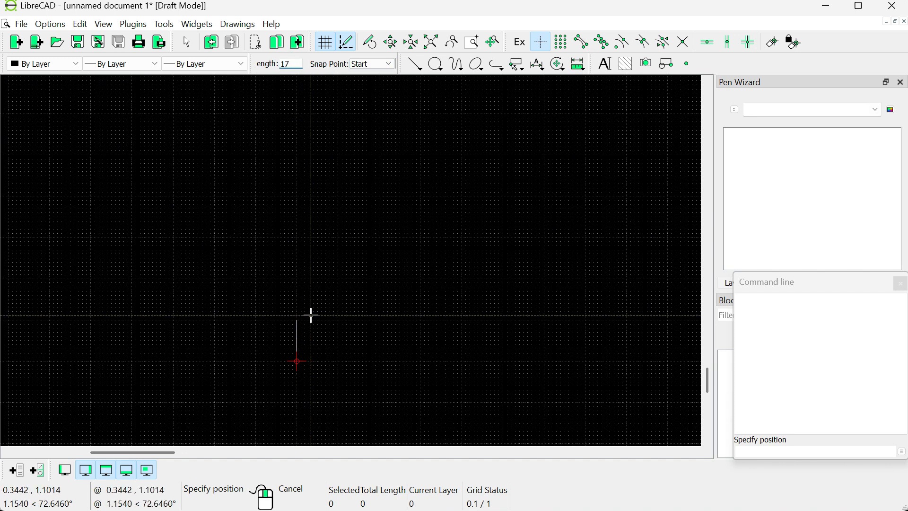
left_click(582, 41)
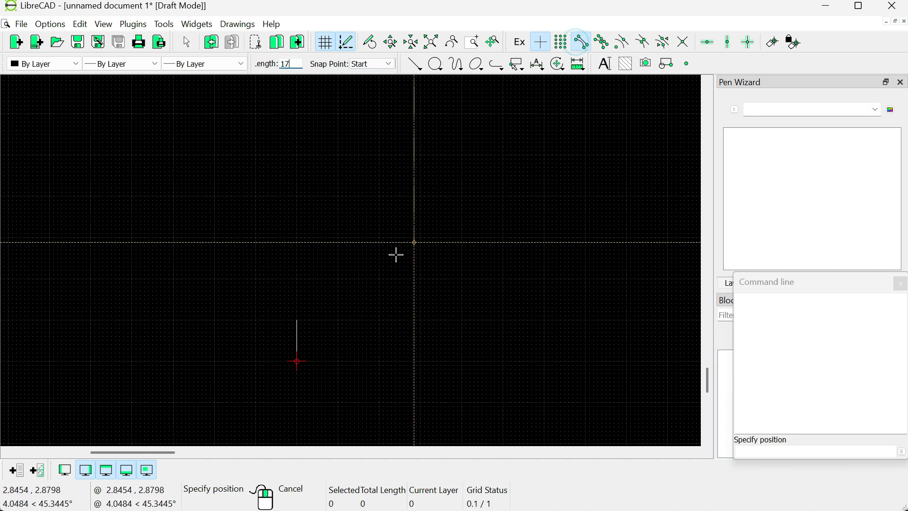
left_click(297, 320)
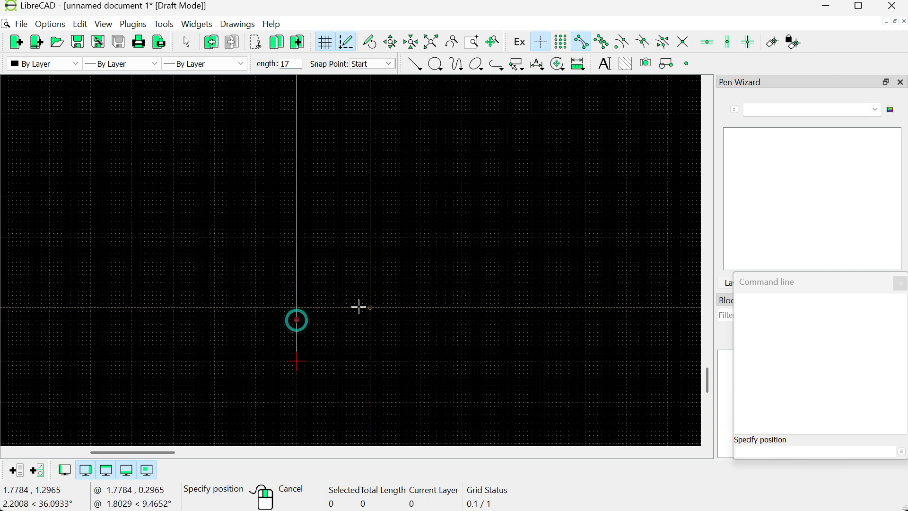
scroll(338, 271, "down", 7)
right_click(300, 236)
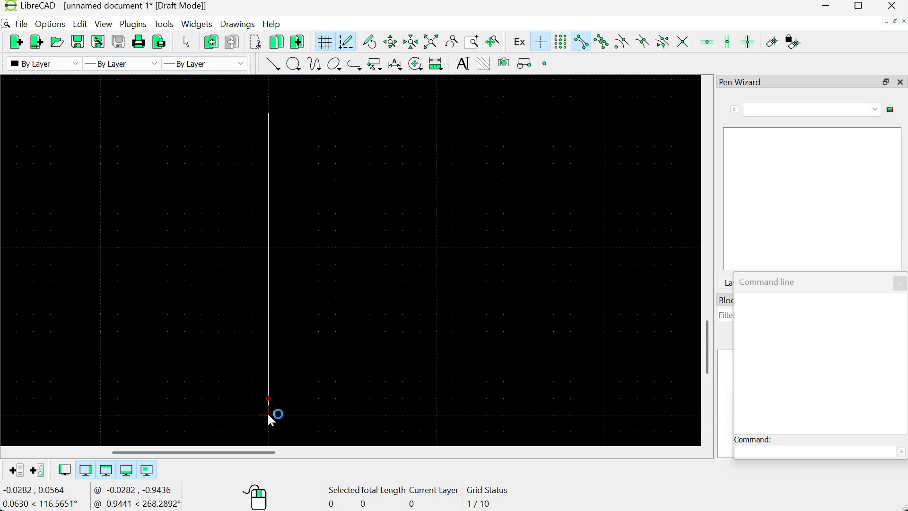
- Draw a 2 mm horizontal line from the origin as the bottom edge
scroll(302, 301, "up", 1)
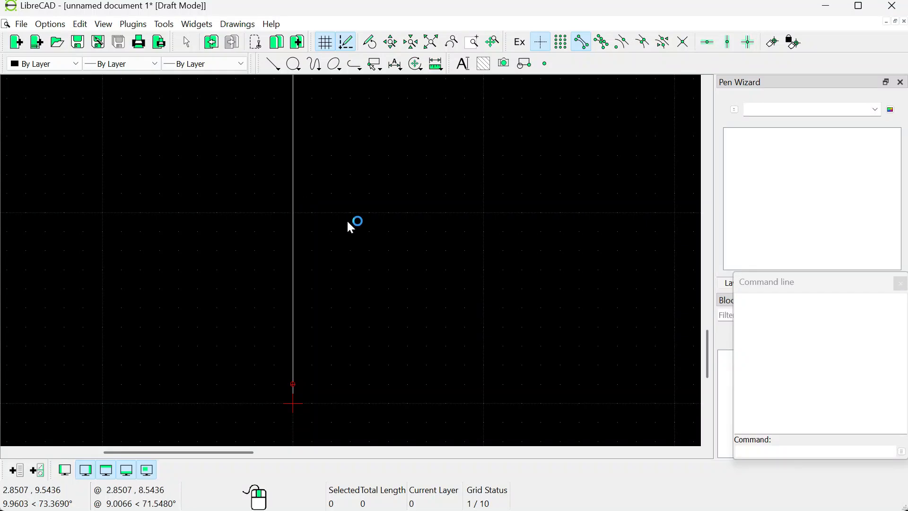
scroll(354, 241, "down", 1)
left_click_drag(116, 278, 151, 238)
left_click(274, 64)
left_click(303, 112)
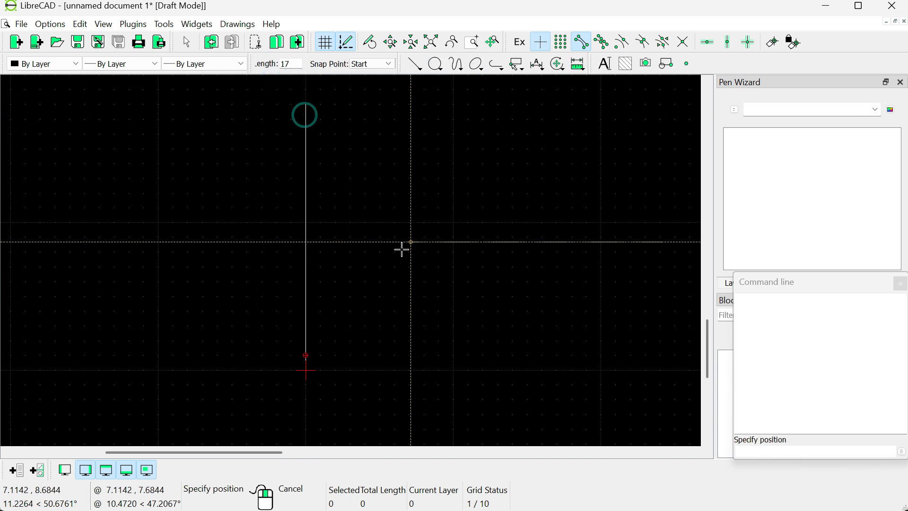
type("2")
left_click(306, 370)
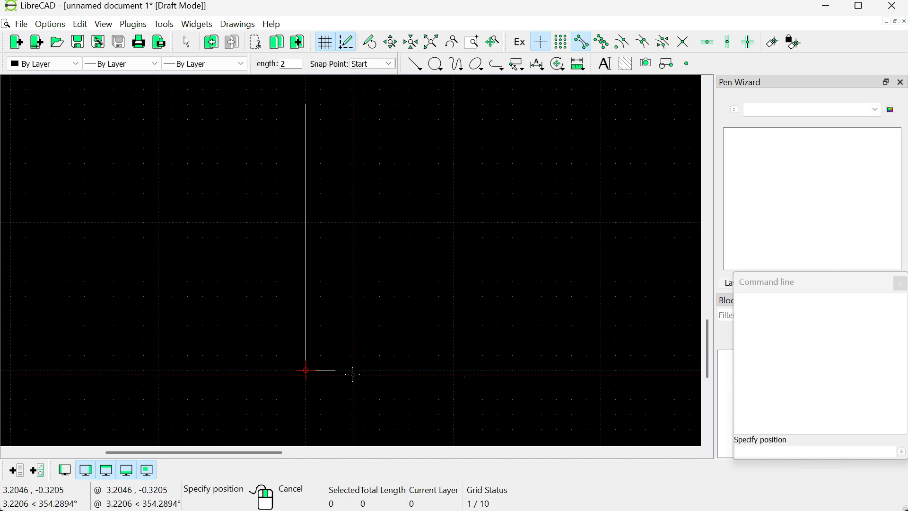
- Draw the right side as a vertical line up from the bottom edge's right end
left_click(415, 64)
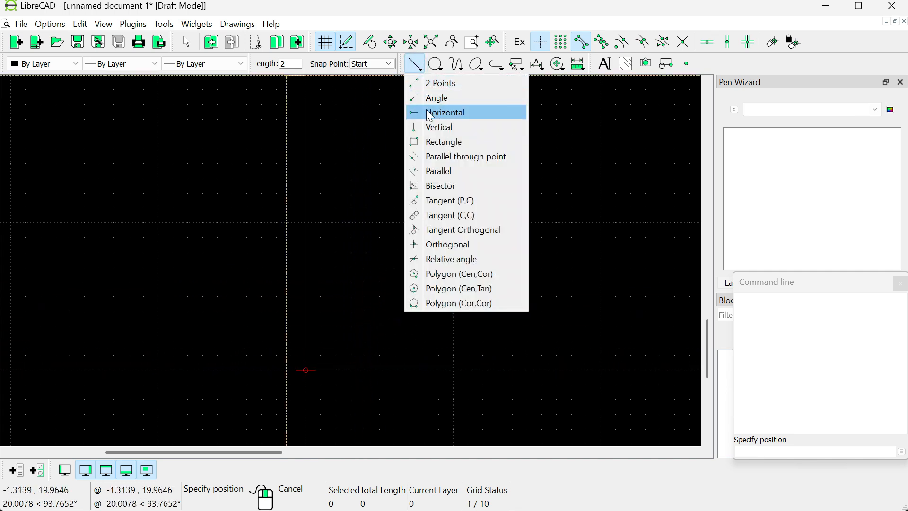
left_click(426, 125)
left_click(292, 64)
key("BackSpace")
left_click(336, 369)
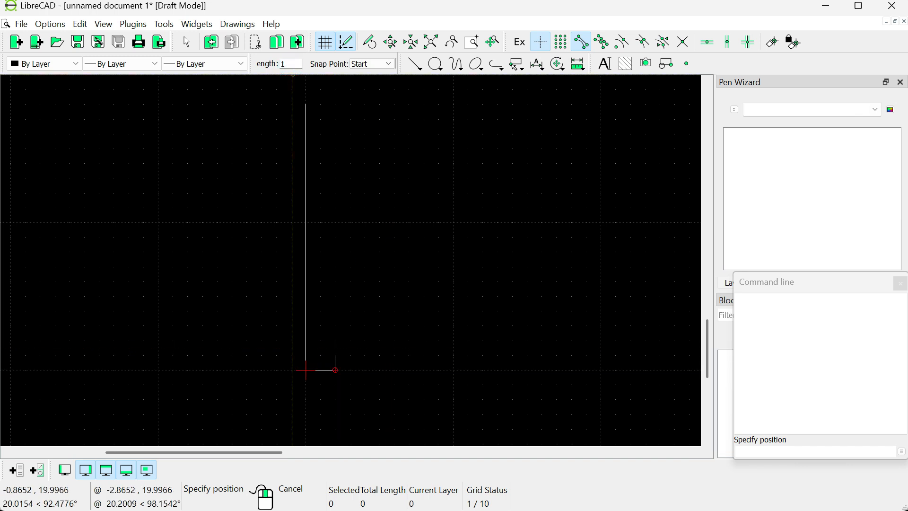
right_click(336, 370)
- Close the top with a two-point line between the upper ends of both sides
left_click(276, 66)
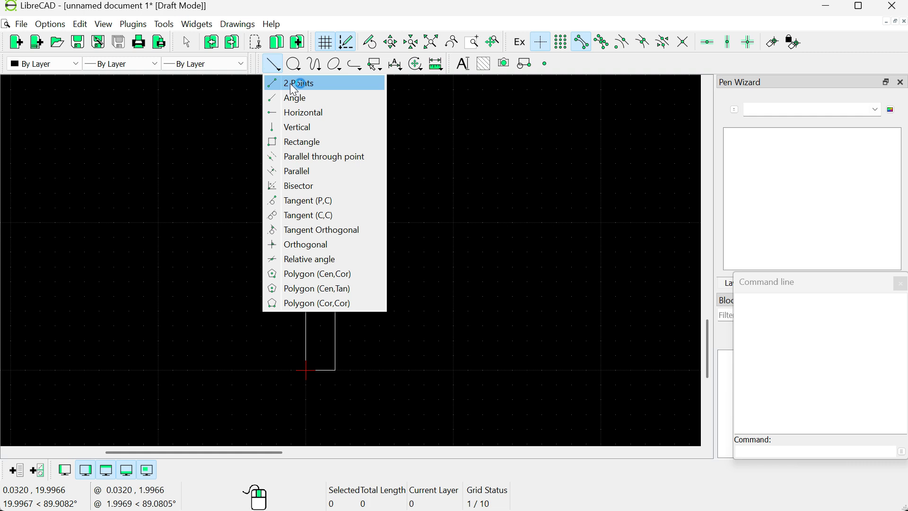
left_click(300, 112)
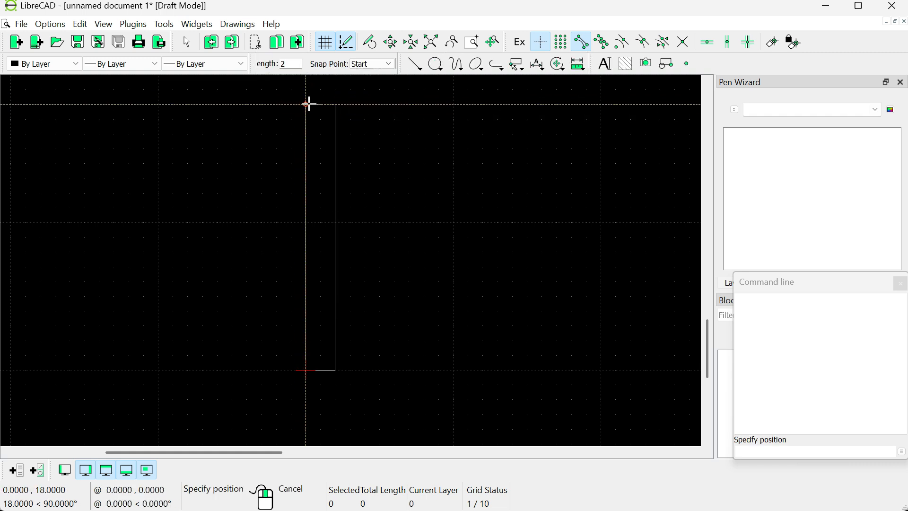
left_click(308, 103)
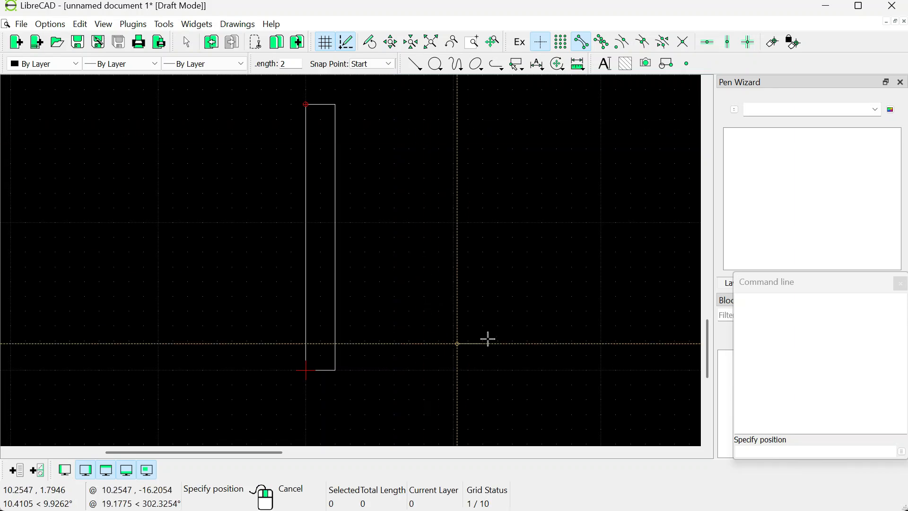
- After checking the reference figure, draw a 0.9 mm horizontal line inward from the left side about 1 mm above the bottom
key("alt+Tab")
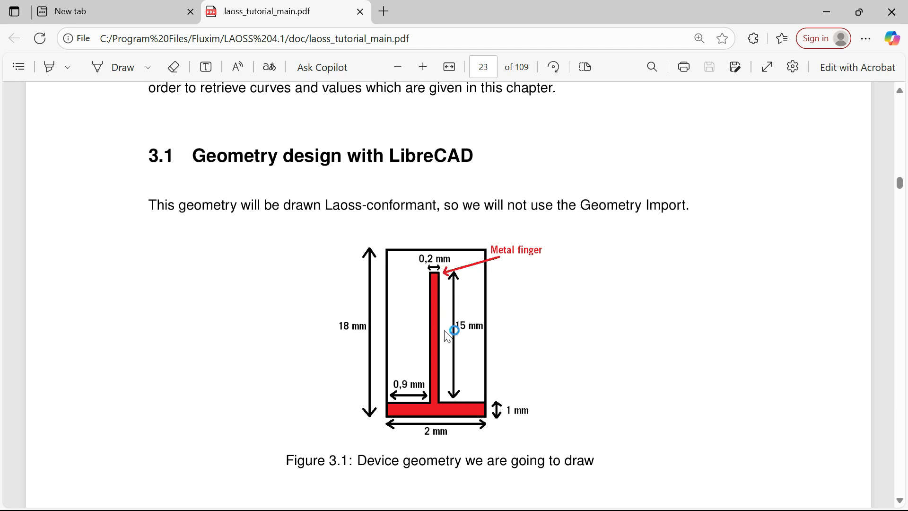
key("alt+Tab")
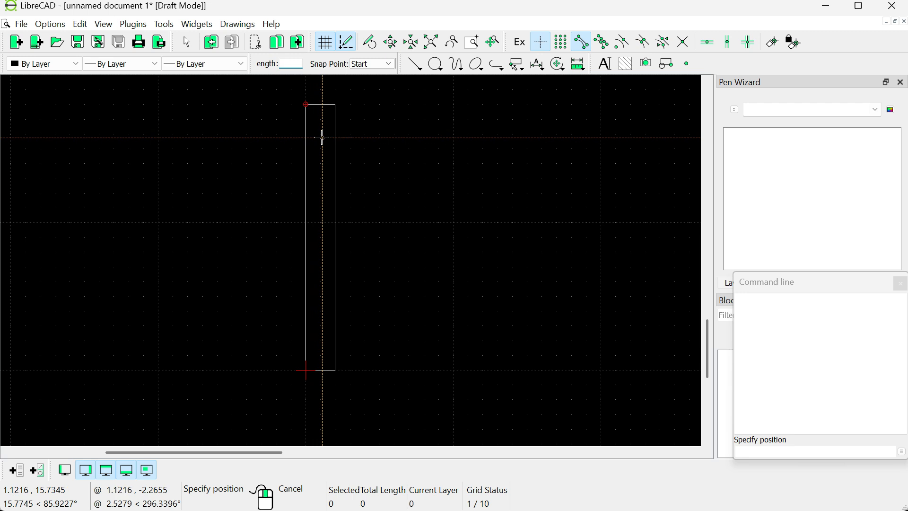
left_click(421, 67)
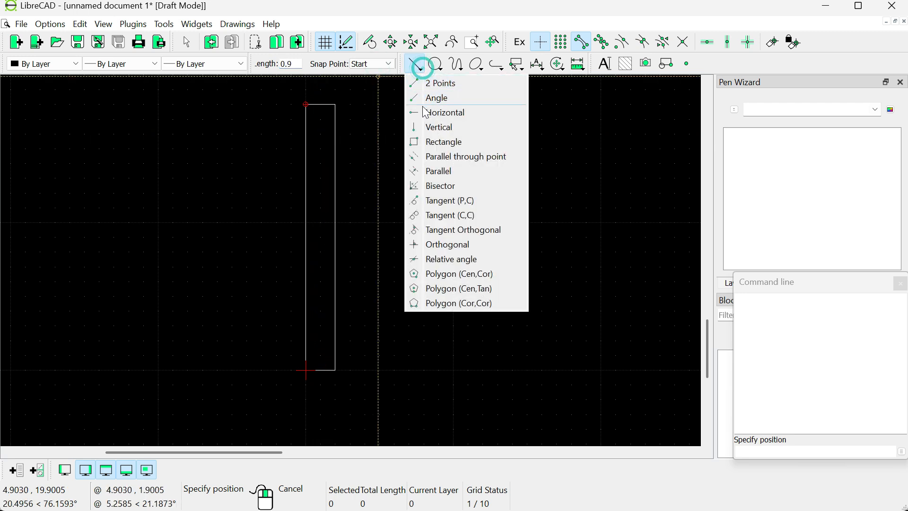
left_click(436, 126)
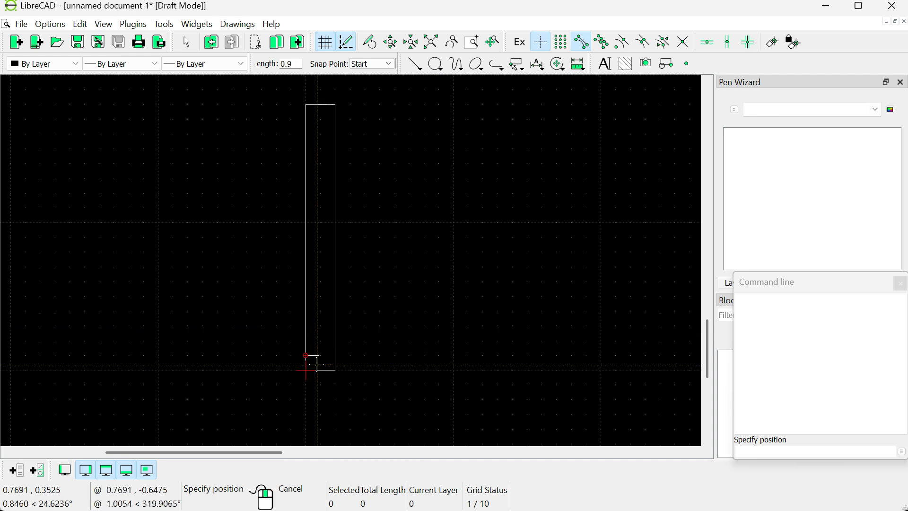
scroll(313, 373, "up", 4)
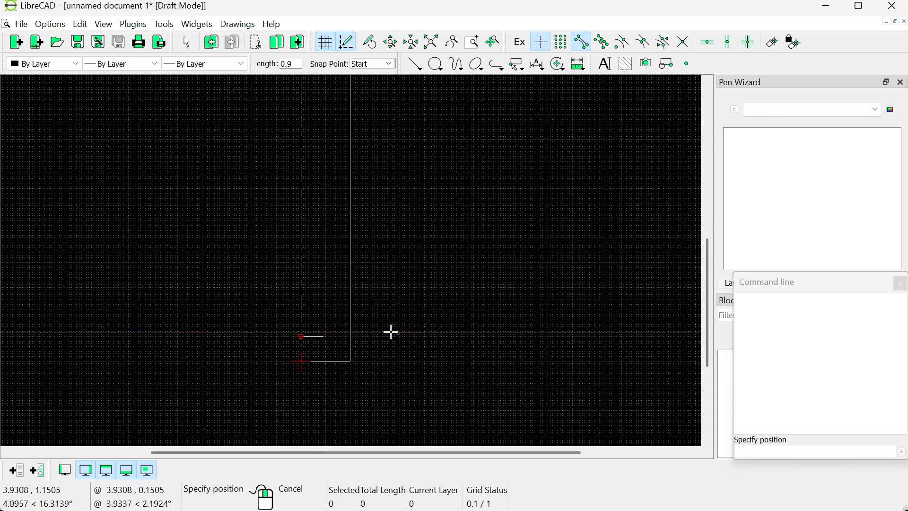
- Draw a 0.9 mm line at -180° inward from the right side at the same height
left_click(418, 65)
left_click(419, 110)
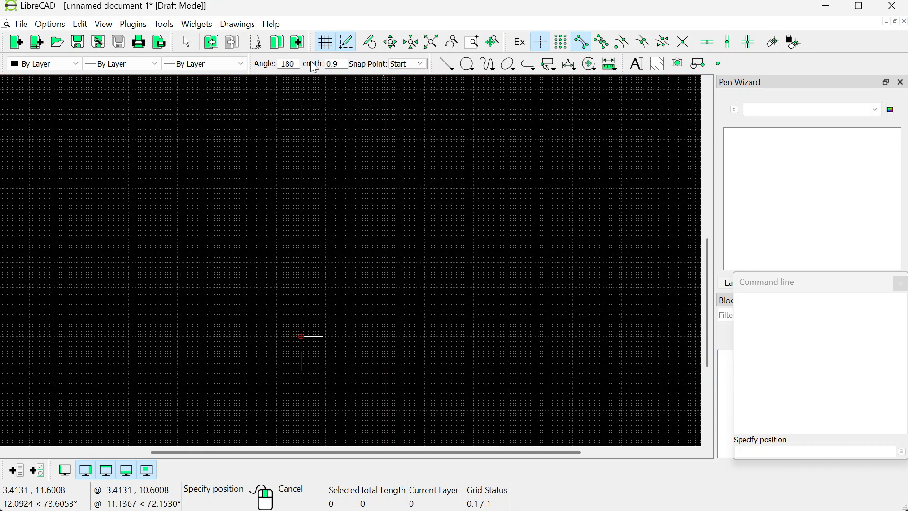
left_click(404, 63)
left_click(446, 64)
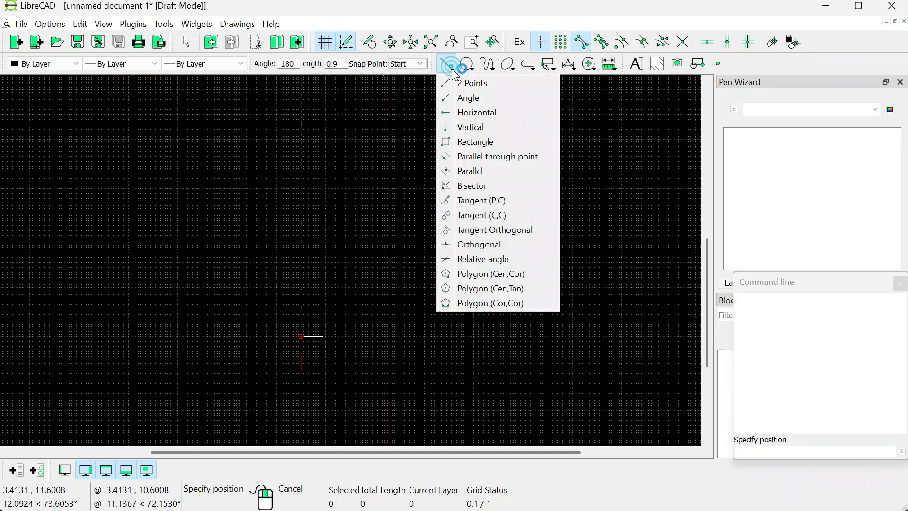
left_click(463, 99)
type("0.9")
left_click(350, 336)
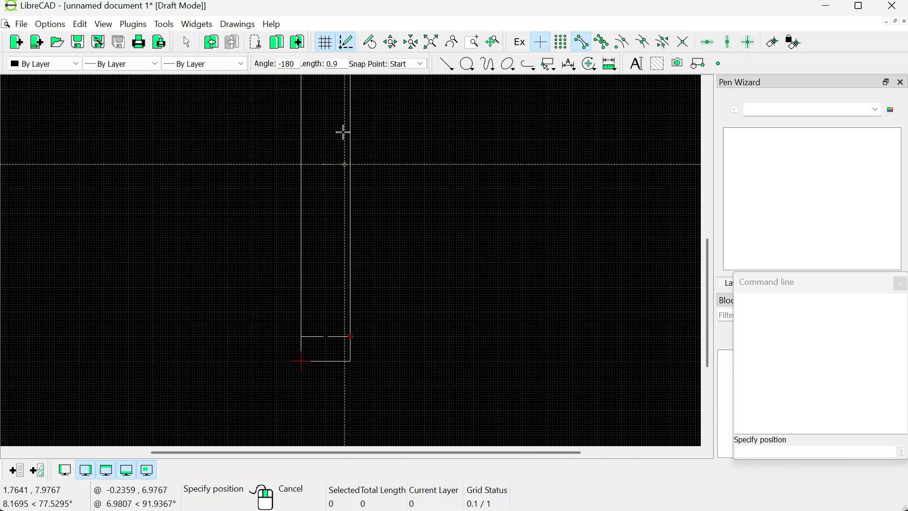
- Draw two 15 mm vertical lines up from the inner ends of both 0.9 mm segments
right_click(344, 130)
left_click(416, 67)
left_click(432, 125)
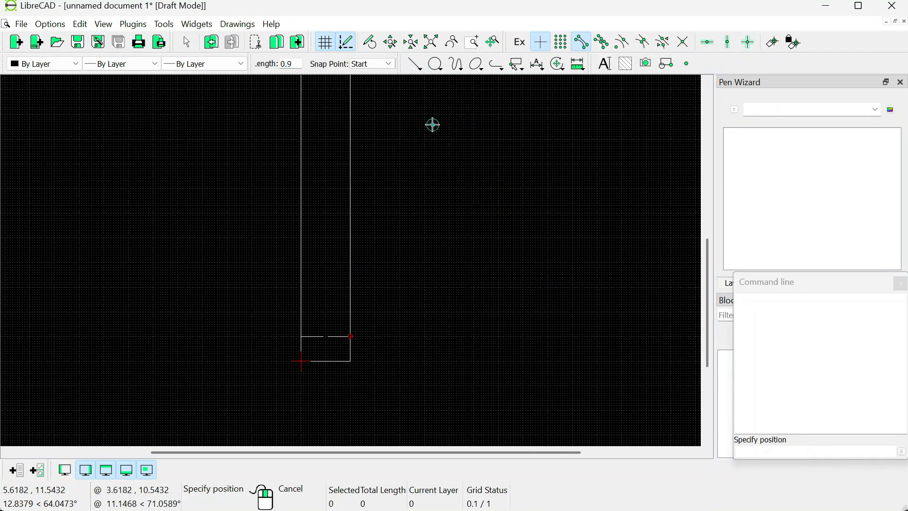
left_click(290, 63)
key("BackSpace")
key("BackSpace")
key("BackSpace")
type("15")
left_click(322, 336)
left_click(328, 336)
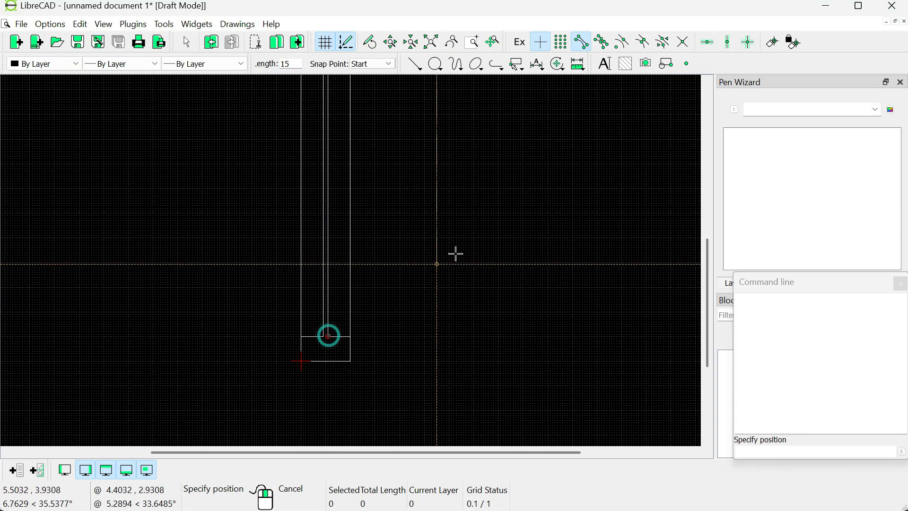
- Cap the finger's top with a 0.2 mm horizontal line and compare with the reference figure
scroll(440, 189, "up", 3)
left_click(415, 64)
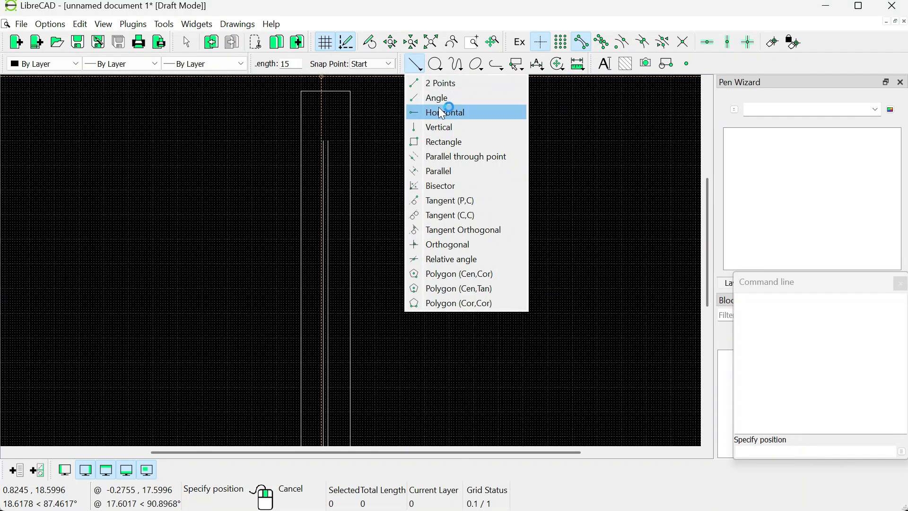
left_click(442, 113)
type(".2")
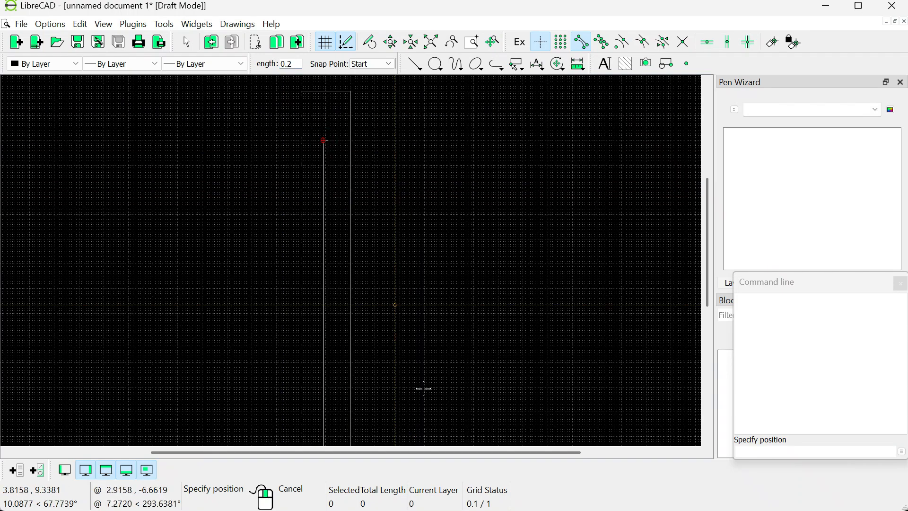
left_click(503, 508)
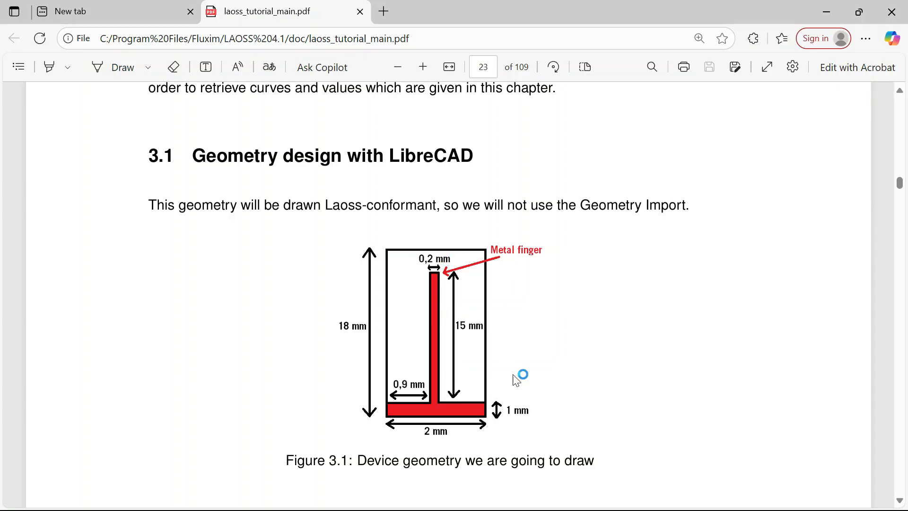
left_click(598, 508)
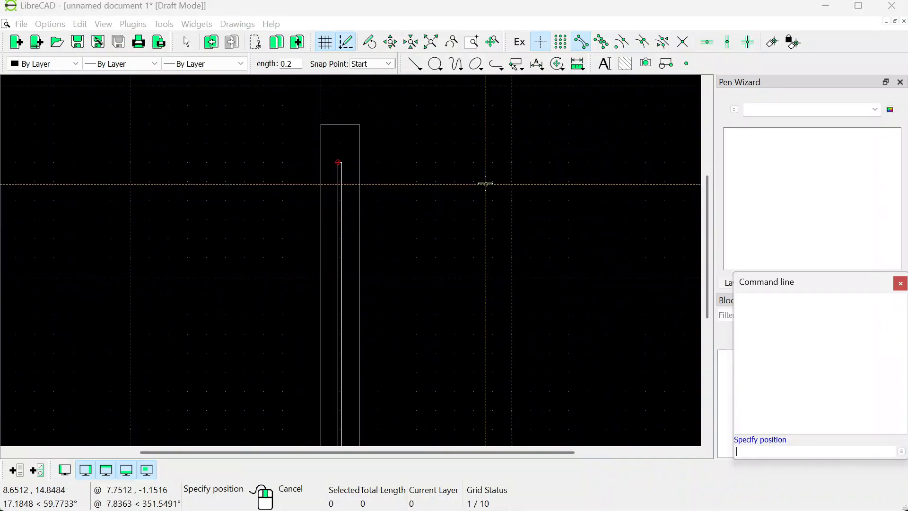
- Save the drawing as pvsimulationfile.dxf
left_click_drag(707, 215, 707, 231)
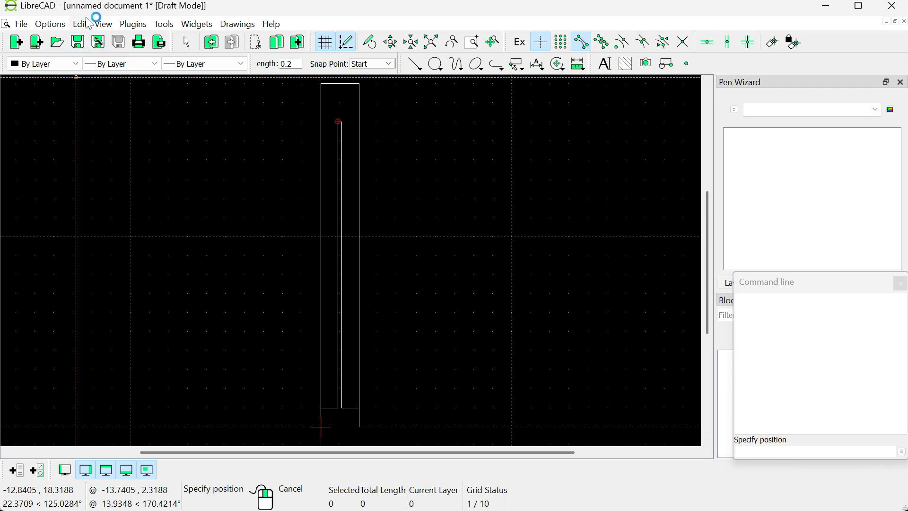
left_click(21, 24)
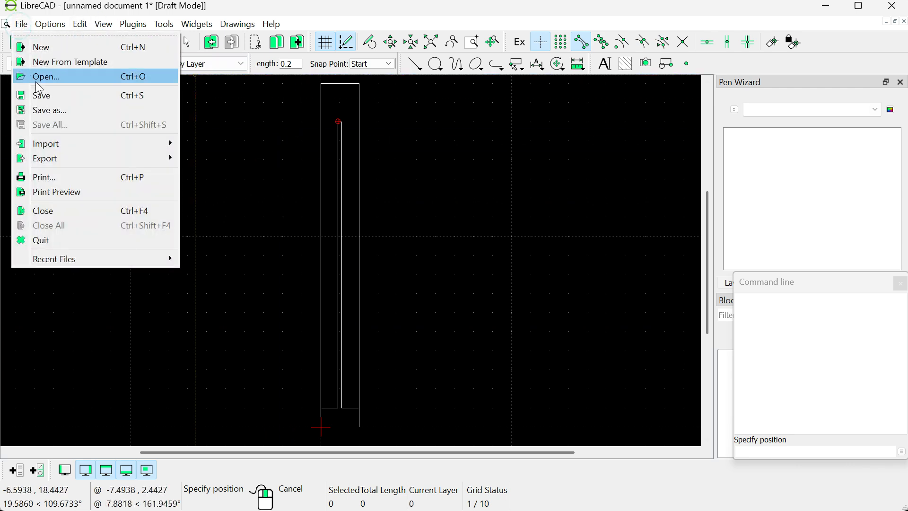
left_click(46, 95)
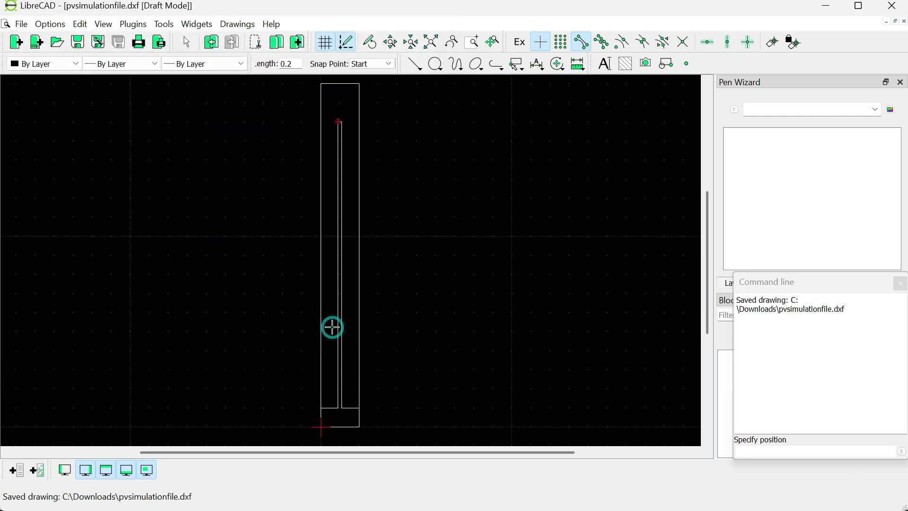
- Launch LAOSS from the Start menu
key("super")
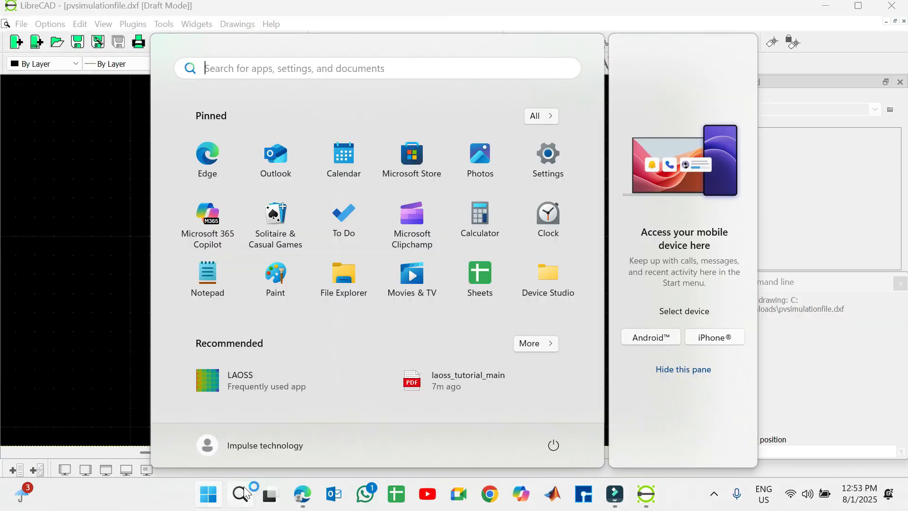
right_click(251, 375)
left_click(305, 266)
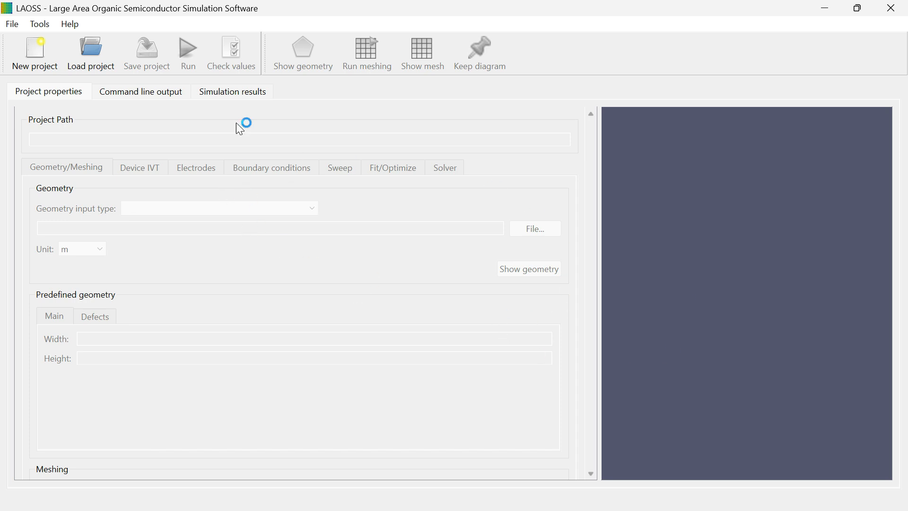
- Import the geometry file pvsimulationfile.dxf from the Downloads folder, accepting the default layer settings
left_click(13, 26)
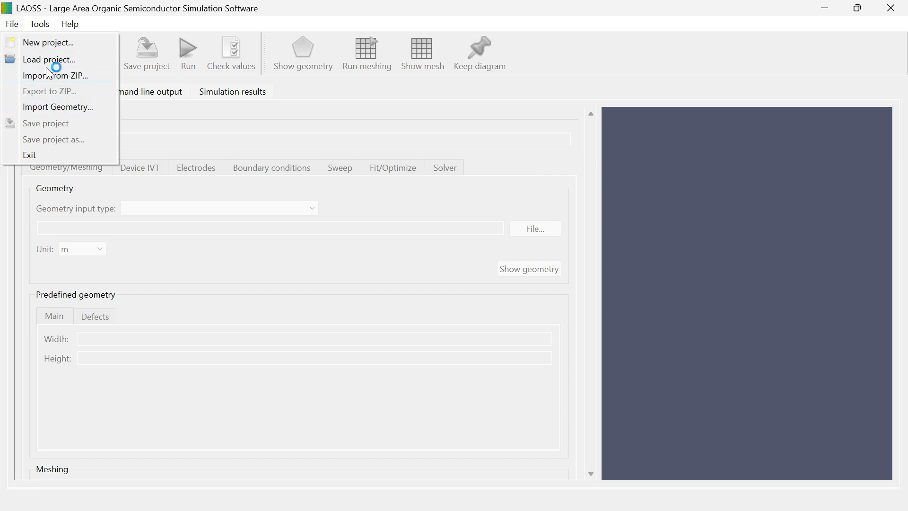
left_click(12, 23)
left_click(13, 23)
left_click(59, 109)
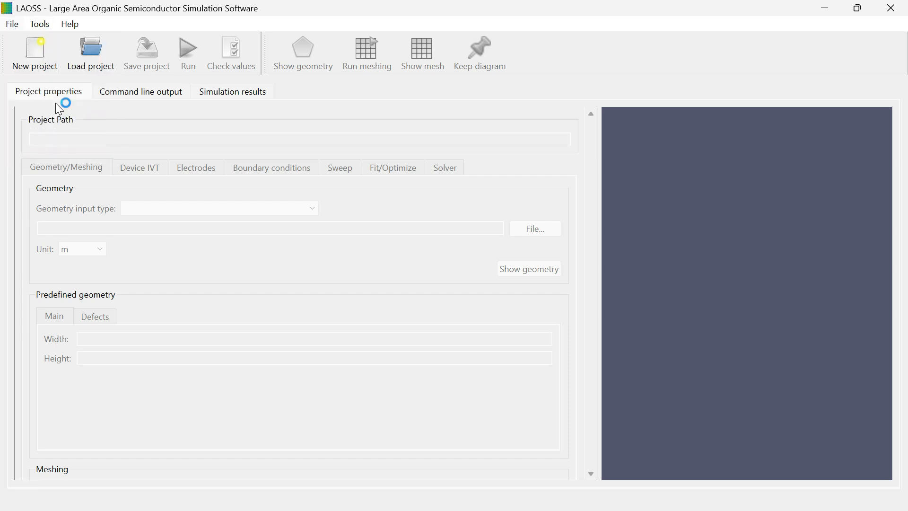
left_click(639, 266)
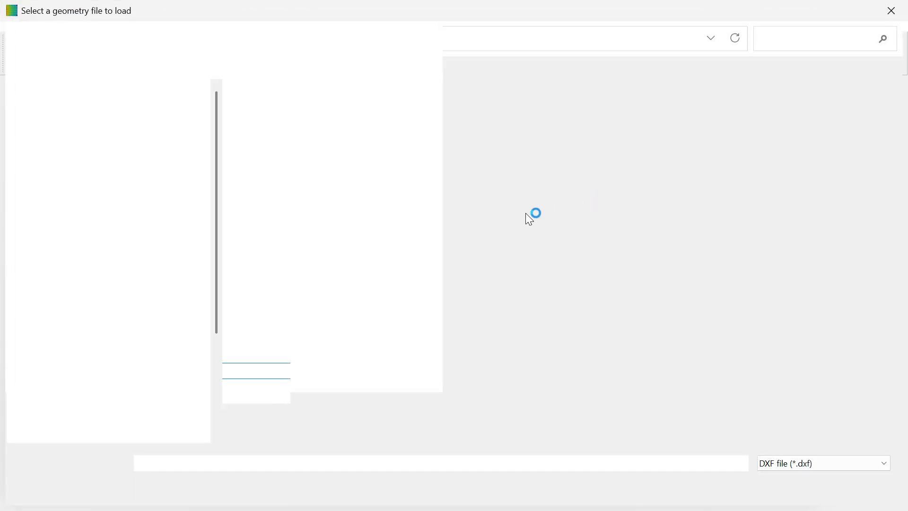
scroll(131, 161, "up", 15)
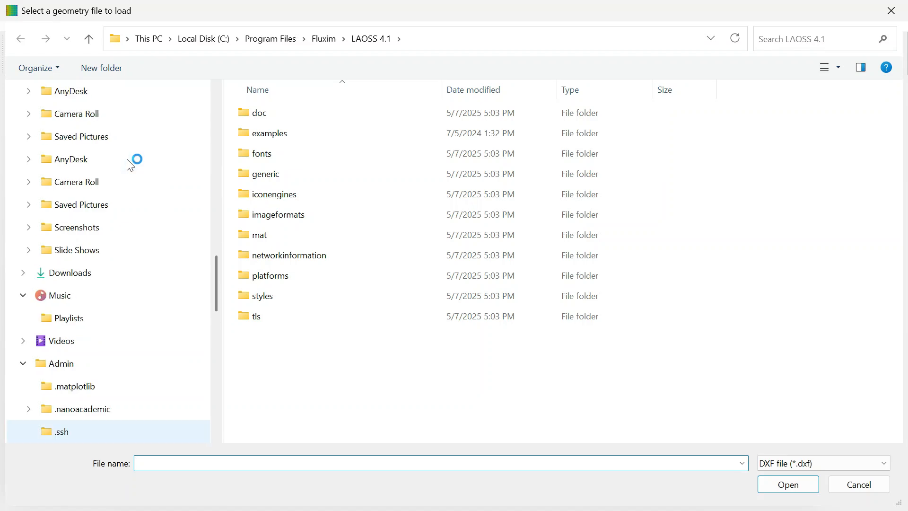
scroll(131, 161, "up", 8)
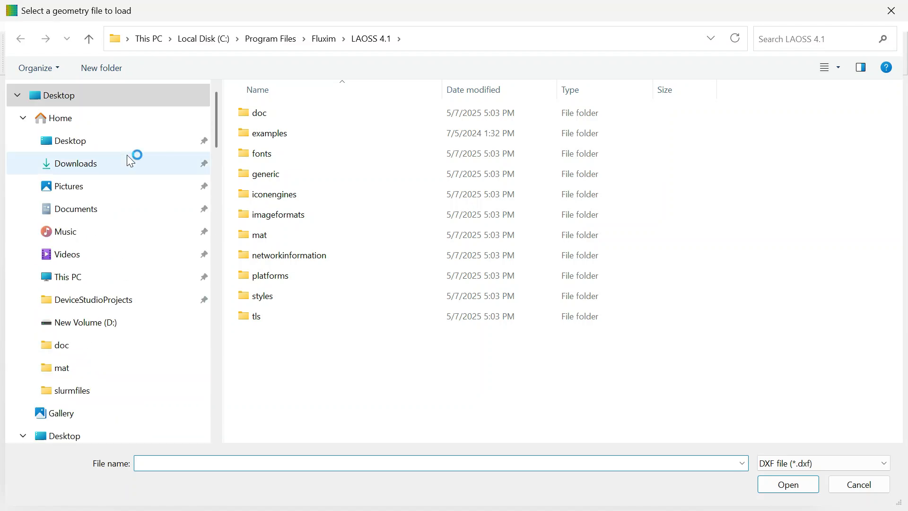
left_click(129, 156)
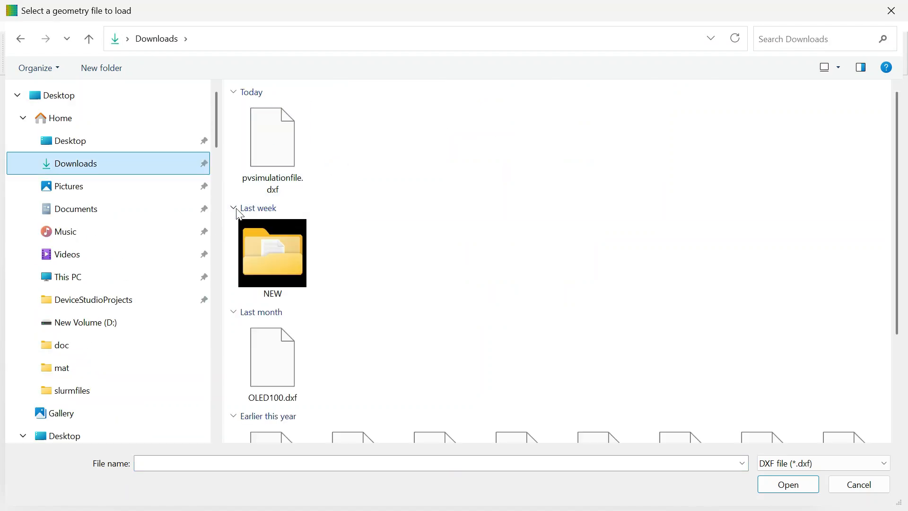
double_click(282, 161)
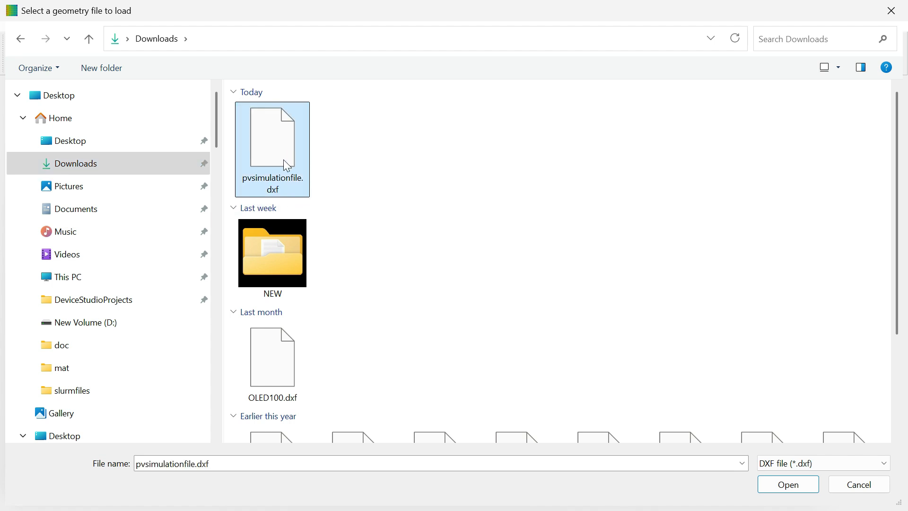
left_click(577, 337)
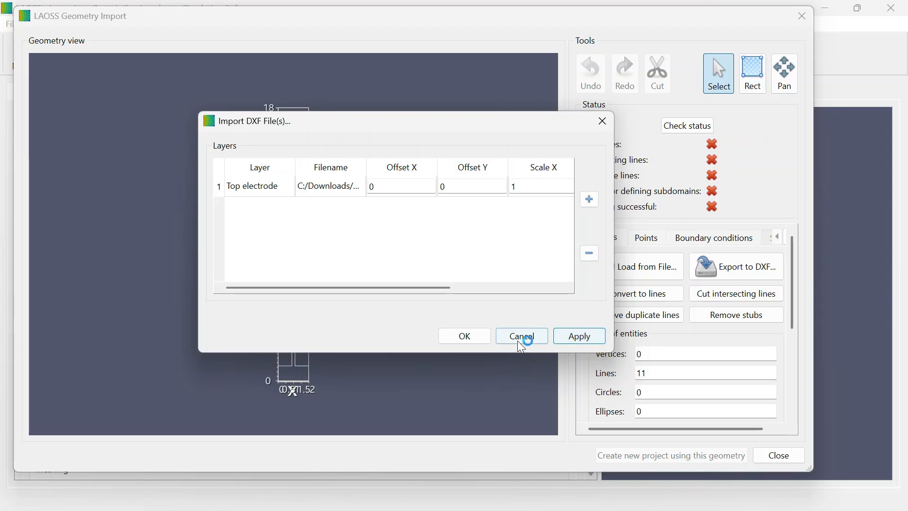
left_click(466, 337)
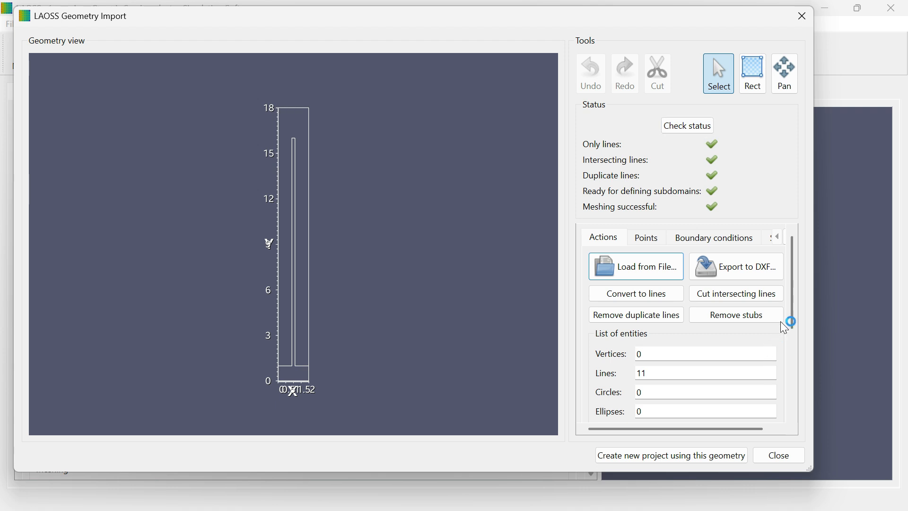
- Browse the Points, Boundary conditions and Subdomains tabs of the imported geometry
left_click(648, 243)
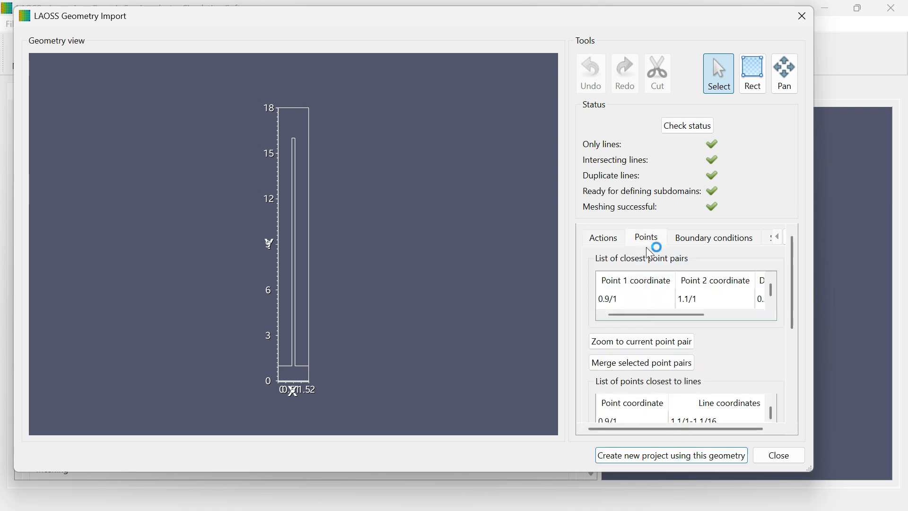
left_click(710, 239)
left_click(768, 238)
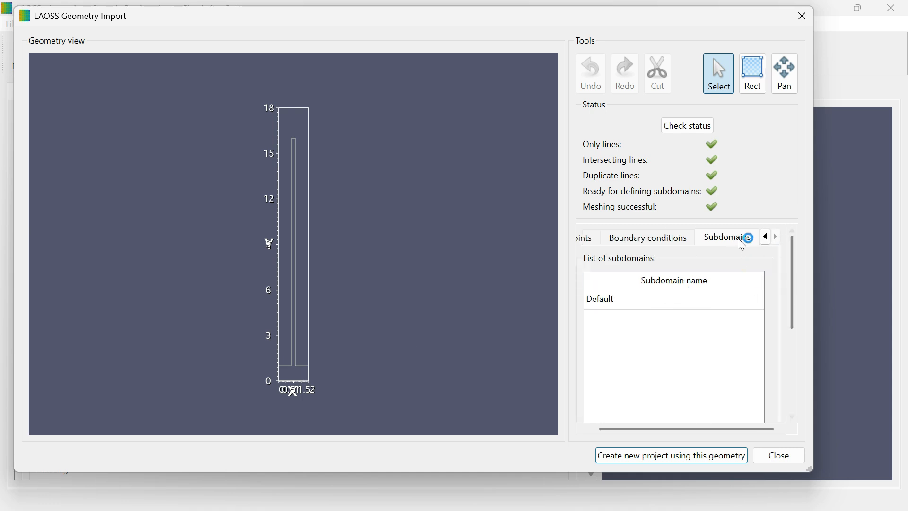
left_click(664, 243)
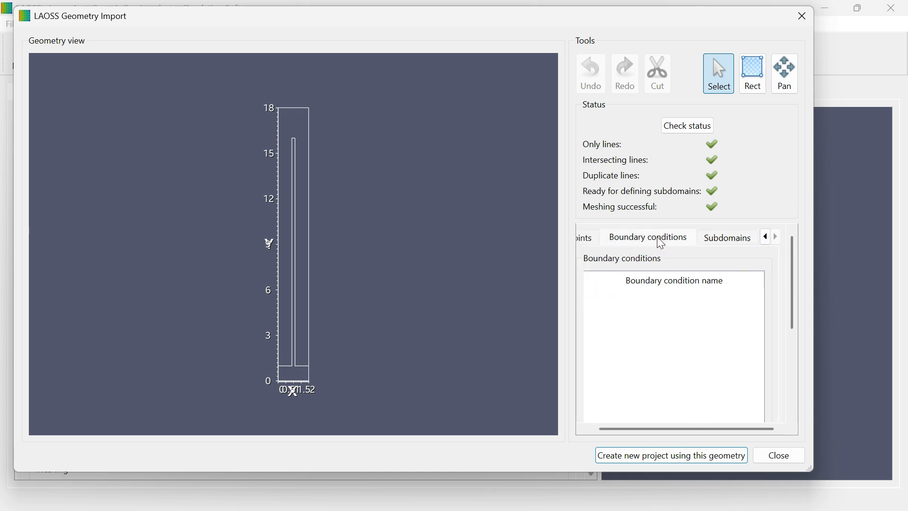
left_click(589, 243)
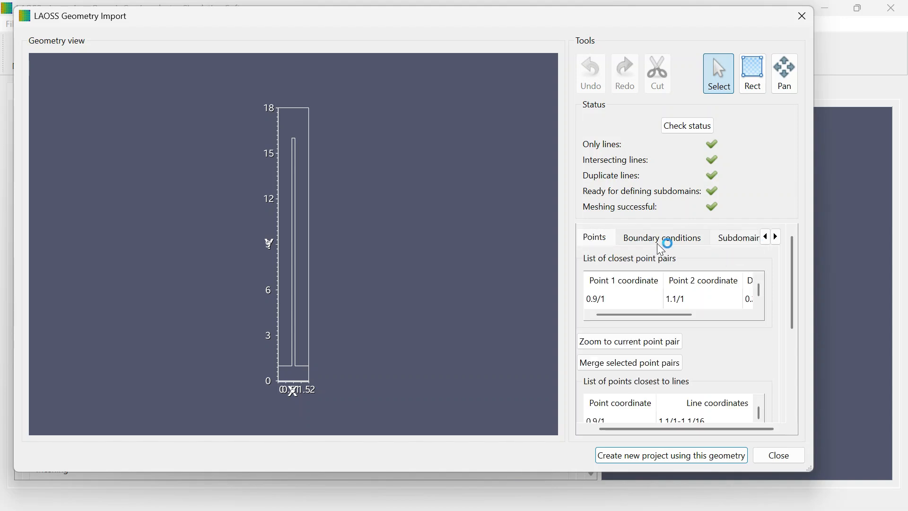
left_click(674, 242)
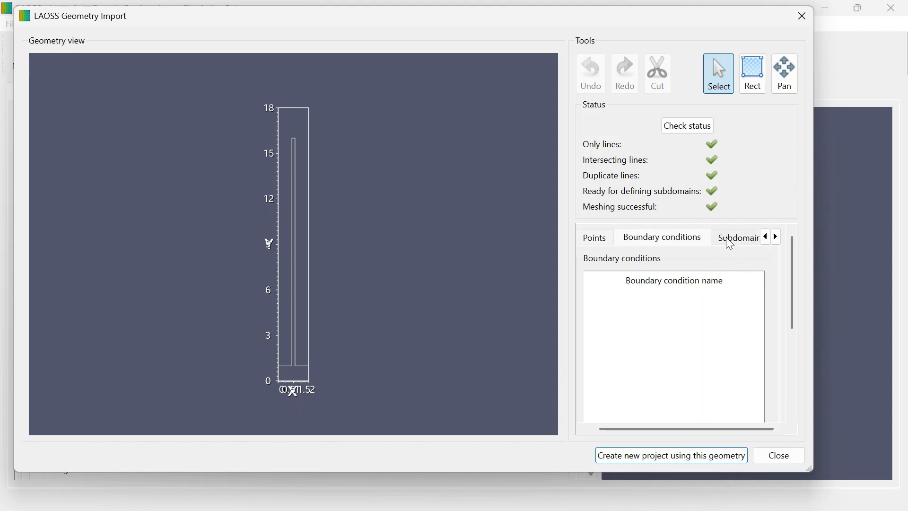
left_click(608, 243)
left_click(668, 243)
- Select the device's bottom edge and create a boundary condition named Edge1 for it
scroll(677, 359, "down", 2)
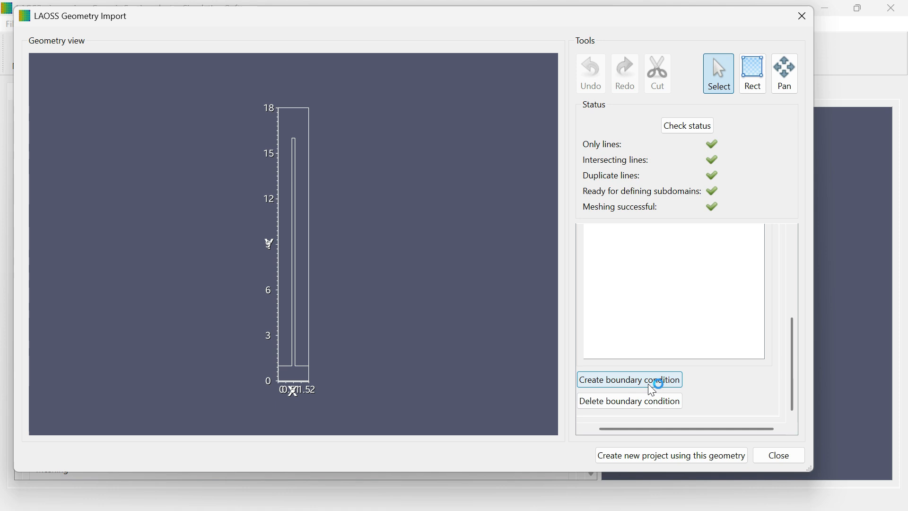
left_click(293, 382)
type("Edge1")
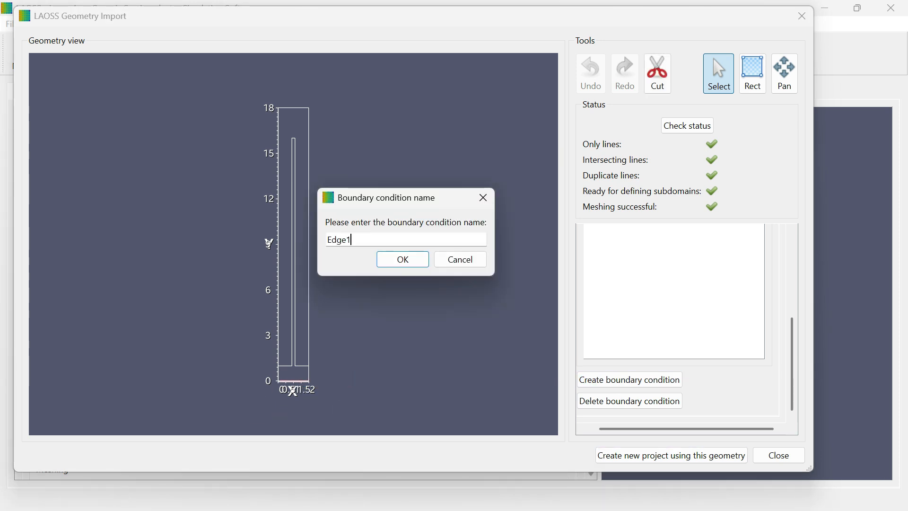
left_click(406, 260)
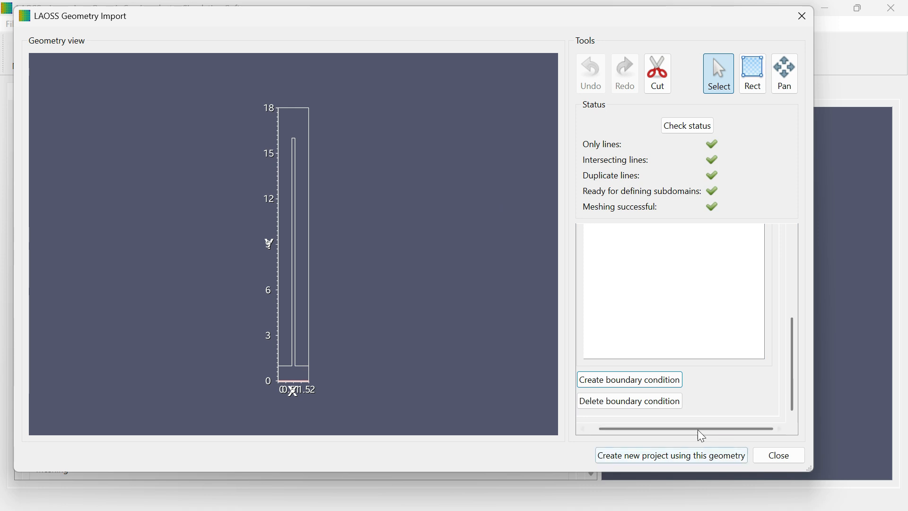
left_click(609, 299)
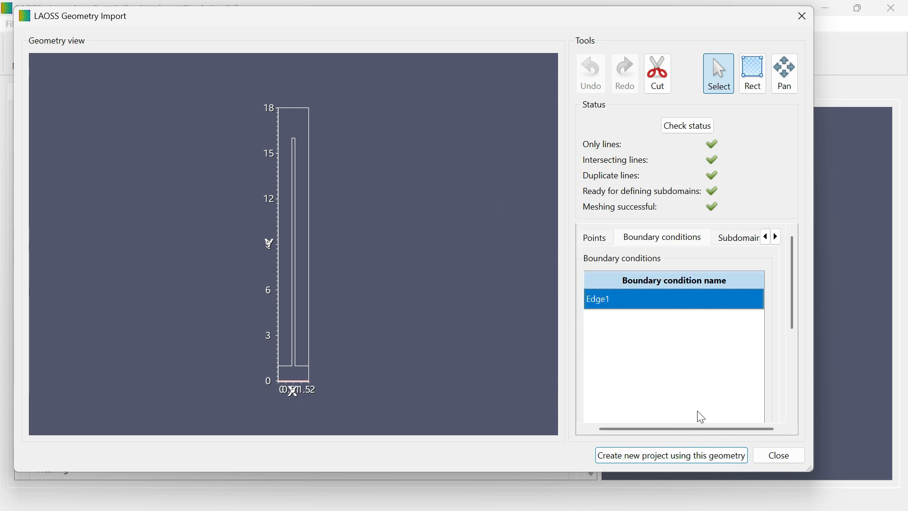
- Select the device's right edge and create a boundary condition named Edge2
left_click_drag(792, 314, 792, 393)
left_click(309, 368)
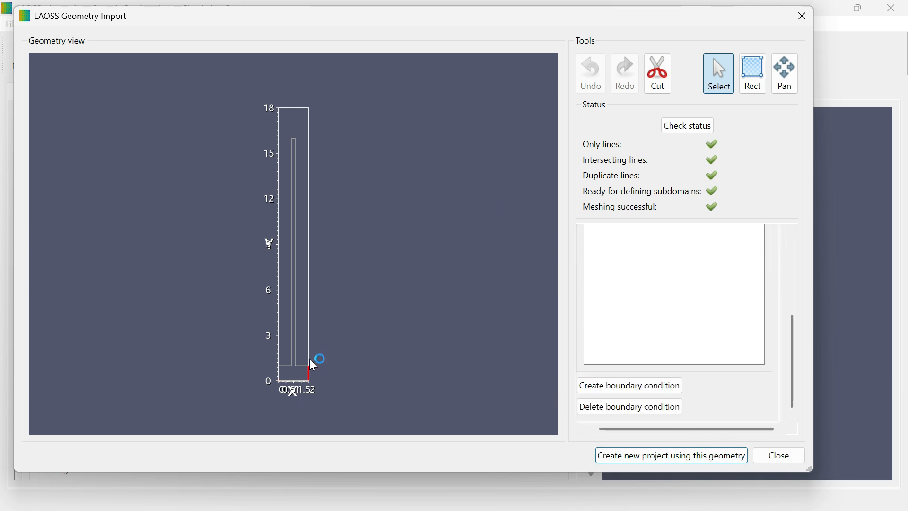
left_click(656, 384)
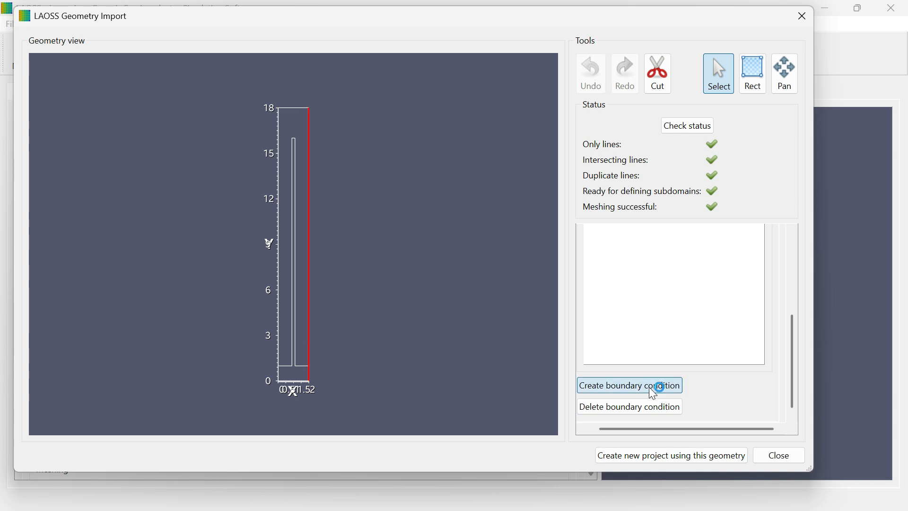
type("Edge2")
left_click(407, 259)
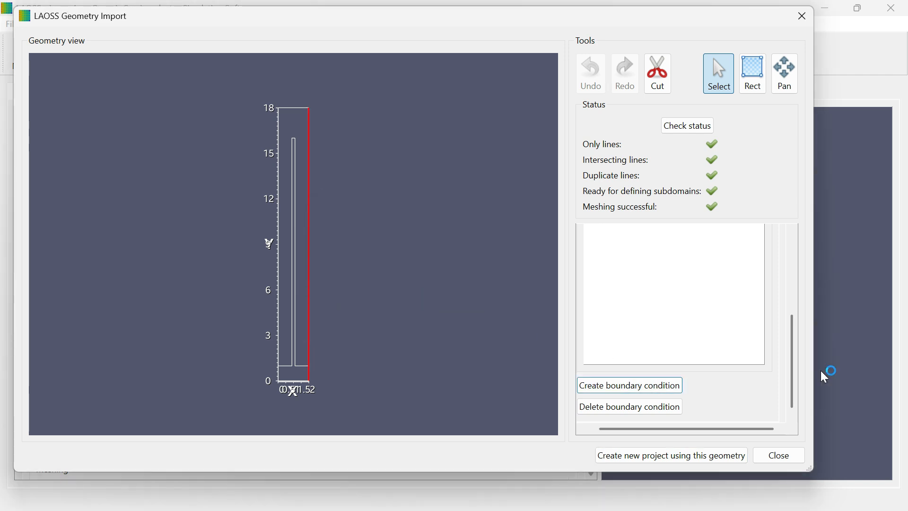
- Select the device's top edge and create a boundary condition named Edge3
left_click(296, 108)
left_click(586, 386)
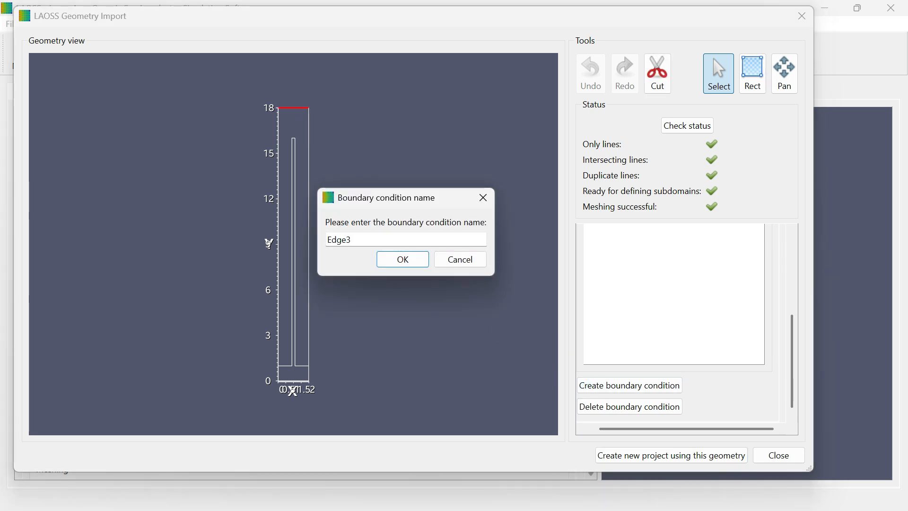
left_click(402, 261)
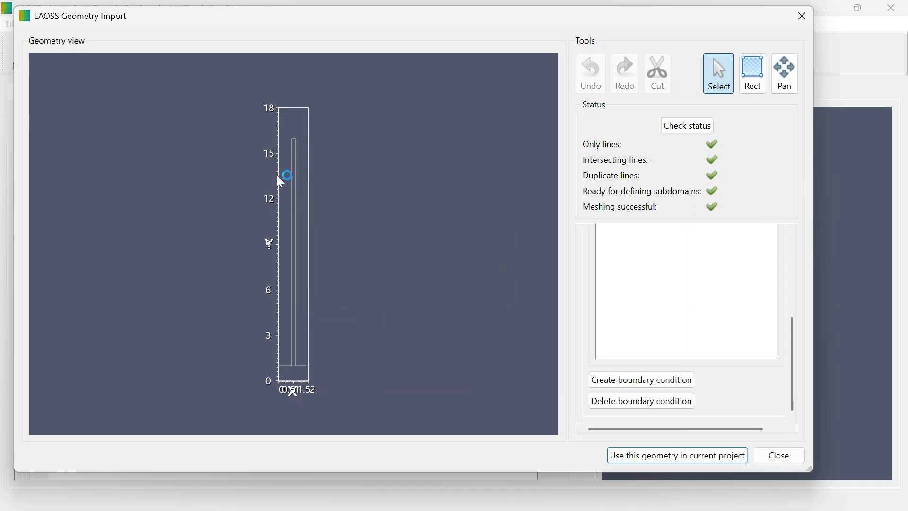
- Select the device's left edge and create a boundary condition named Edge4
left_click(279, 177)
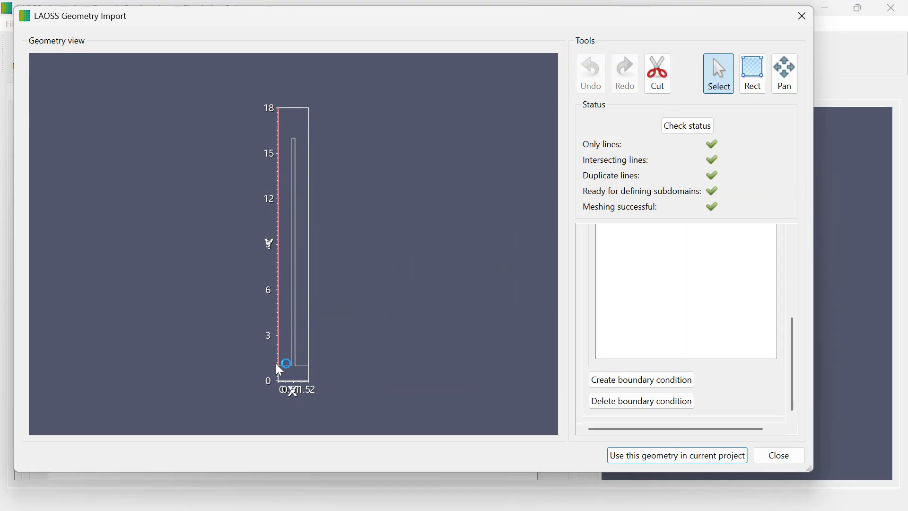
left_click(644, 378)
type("dge4")
left_click(412, 263)
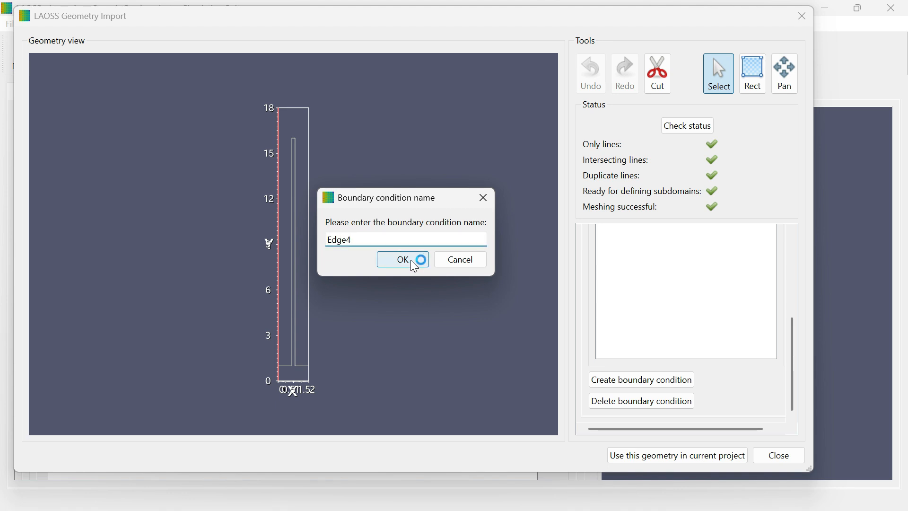
- Add a subdomain named METALFINGER and assign the T-shaped finger area to it
left_click(278, 258)
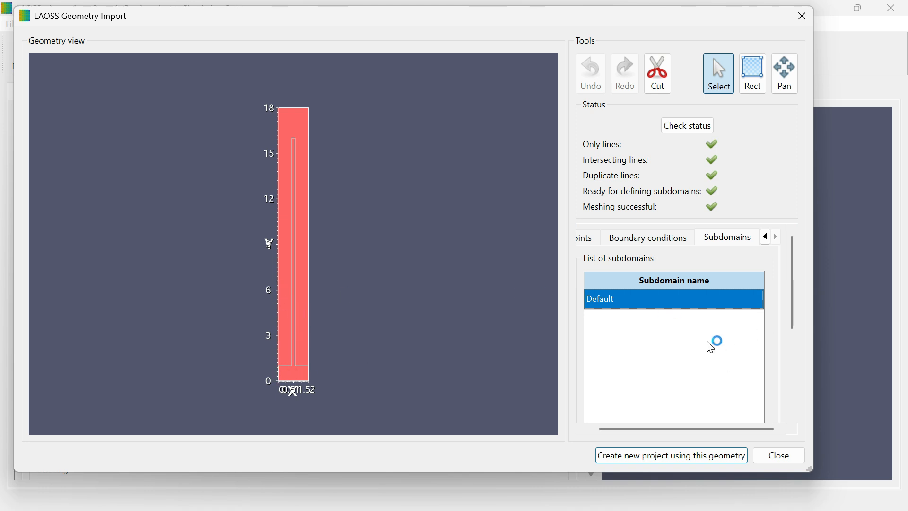
left_click_drag(795, 301, 814, 400)
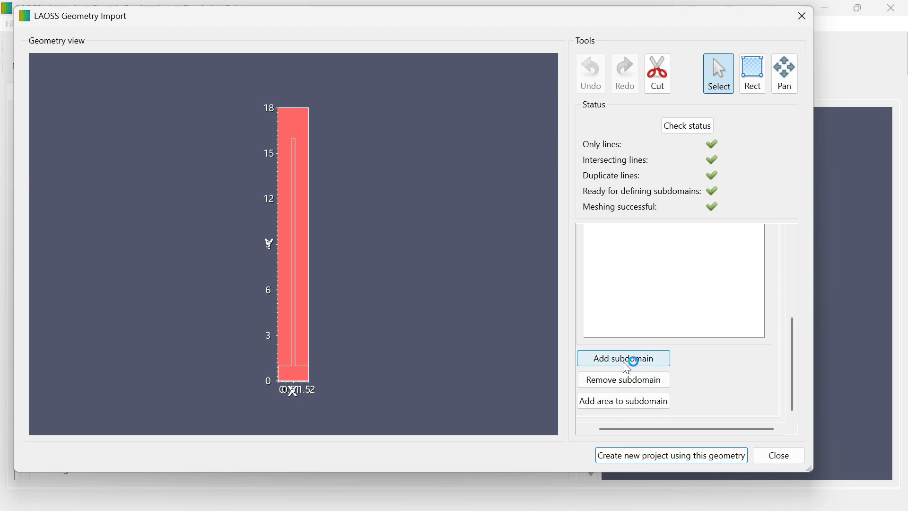
left_click(634, 367)
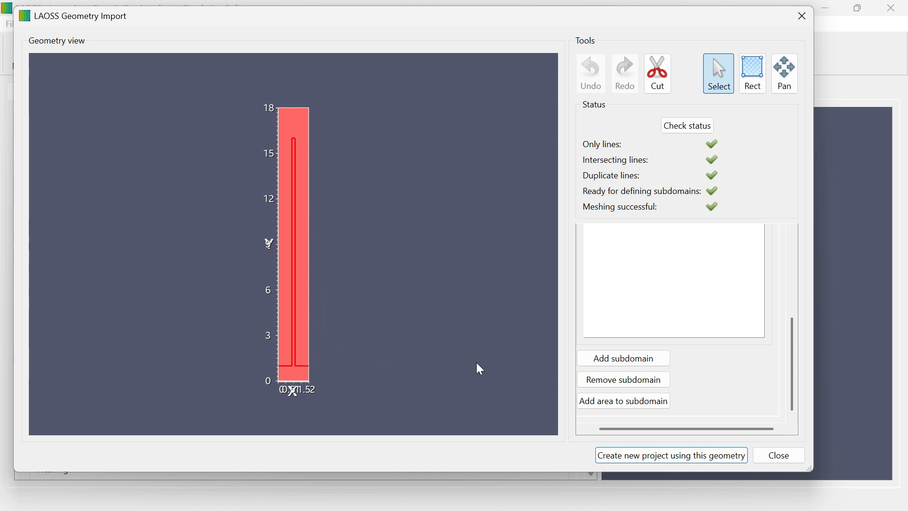
left_click(636, 364)
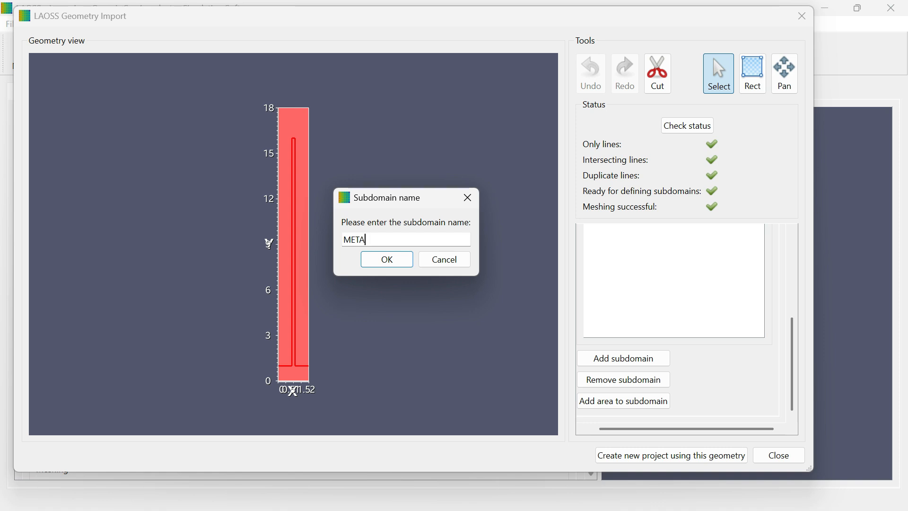
left_click(384, 260)
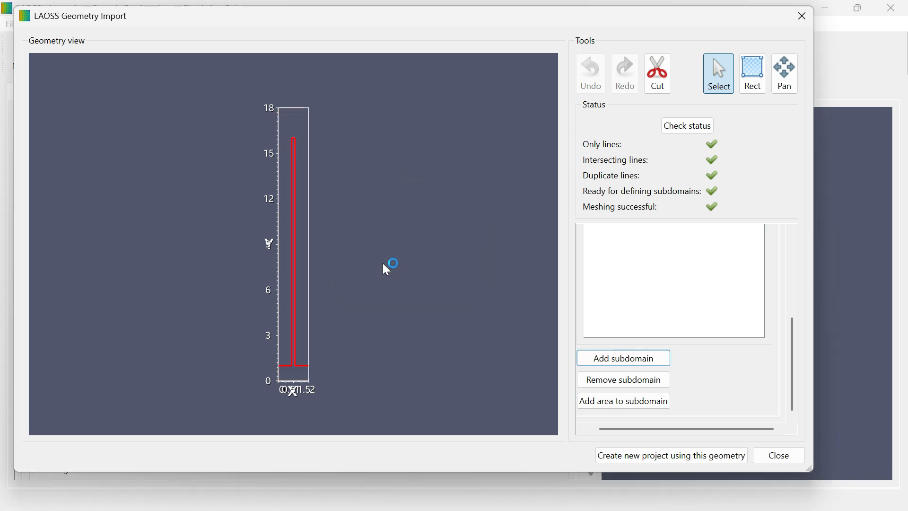
left_click(296, 378)
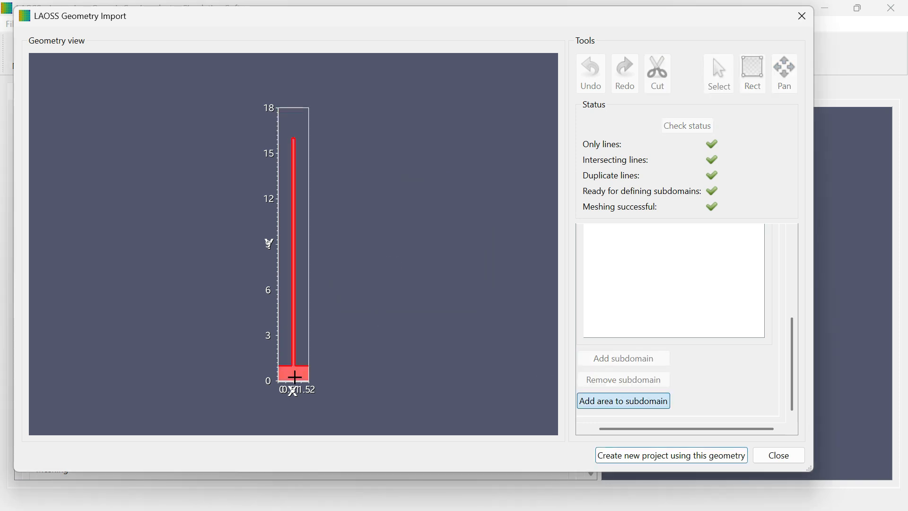
- Select the METALFINGER and Default subdomains in turn to check their areas
left_click_drag(792, 363, 790, 287)
left_click(620, 325)
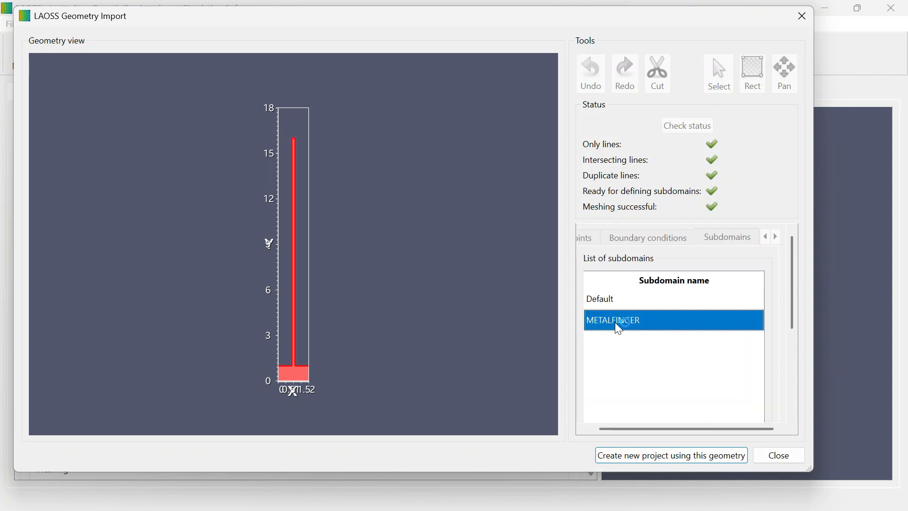
left_click(620, 298)
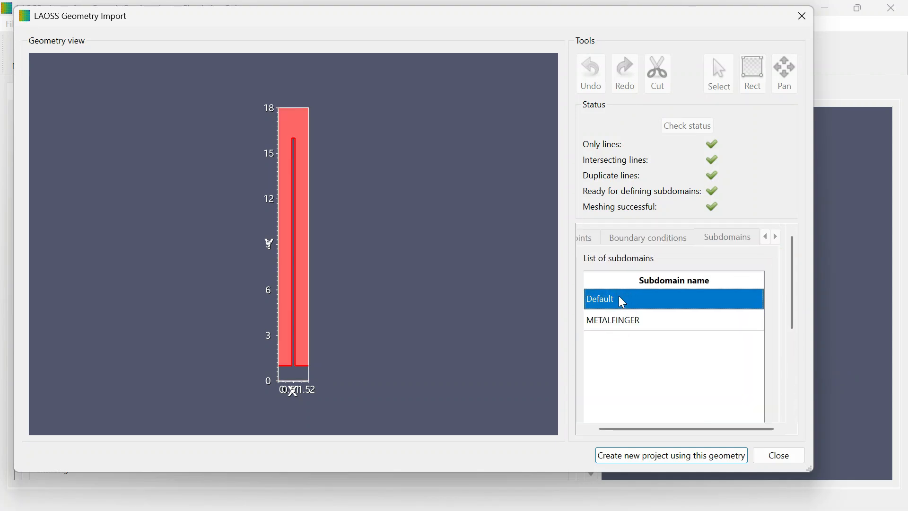
- Create a new Large area project named PVMODULESIMULATIONEXAMPLE from the imported geometry, using the default project path
left_click(642, 324)
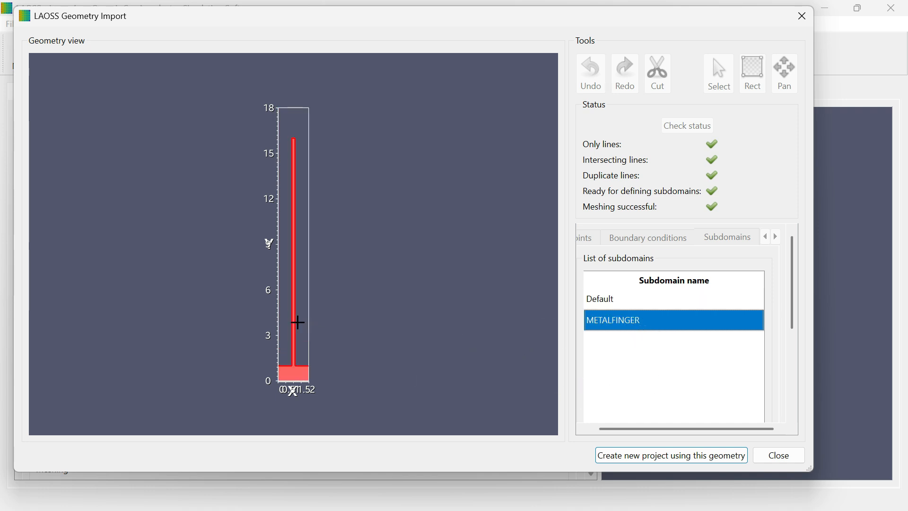
left_click_drag(794, 316, 795, 426)
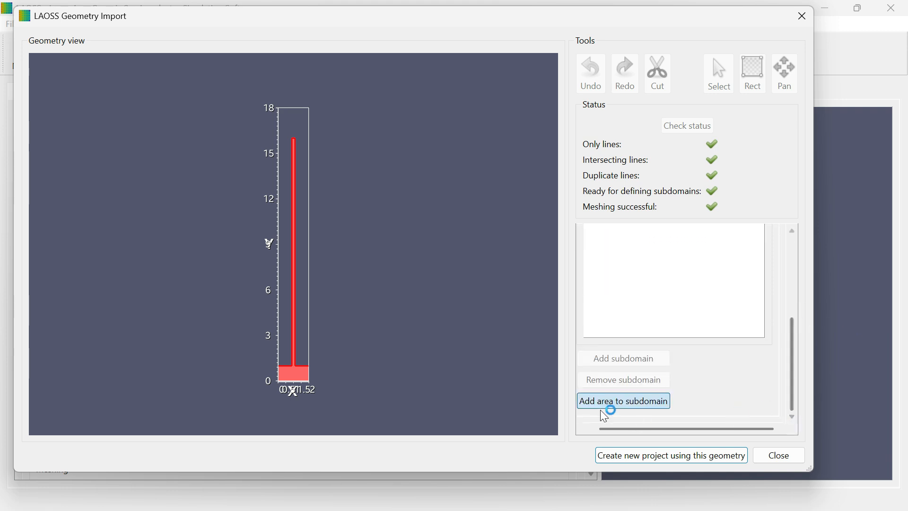
scroll(793, 351, "up", 5)
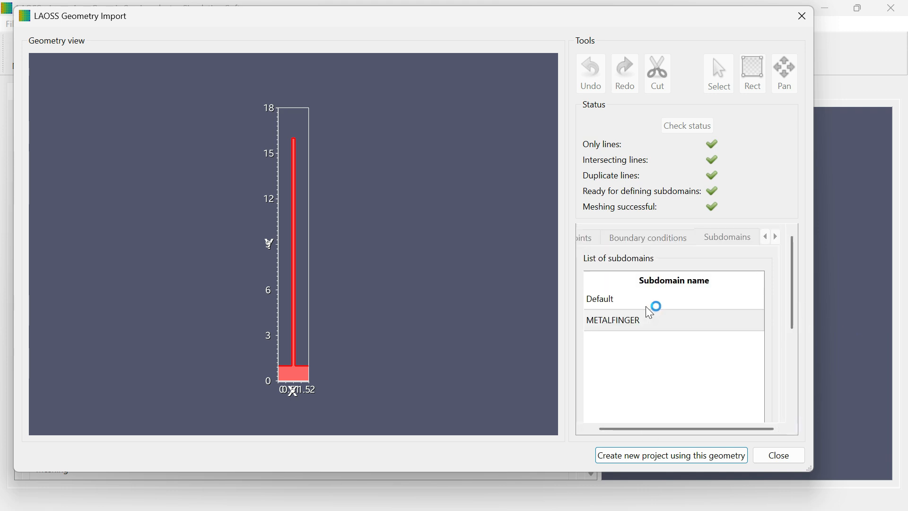
left_click(647, 304)
left_click(646, 318)
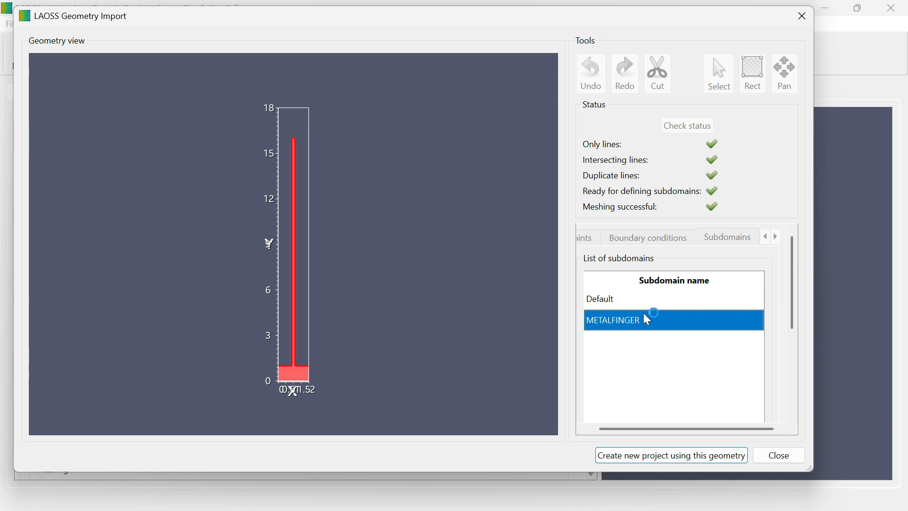
left_click(648, 460)
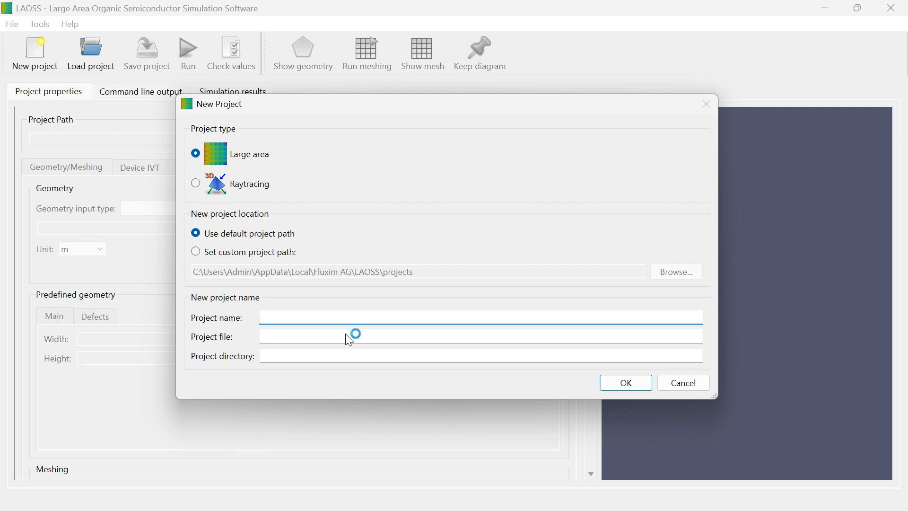
type("PVMOD")
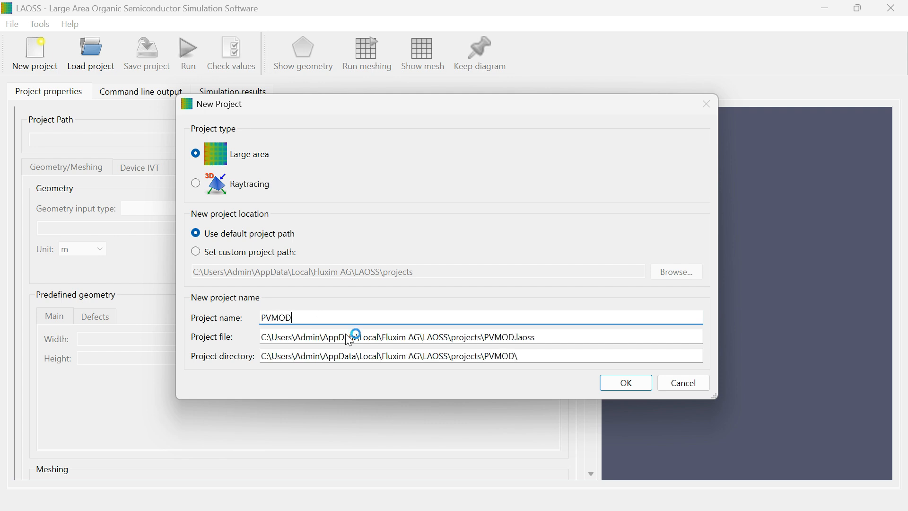
type("ULESIMUL")
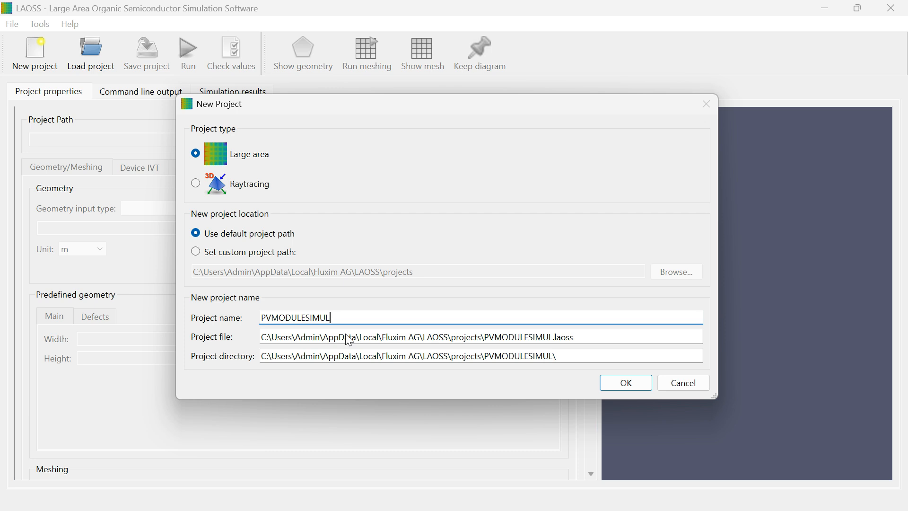
type("ATIONEXAMPLE")
left_click(618, 384)
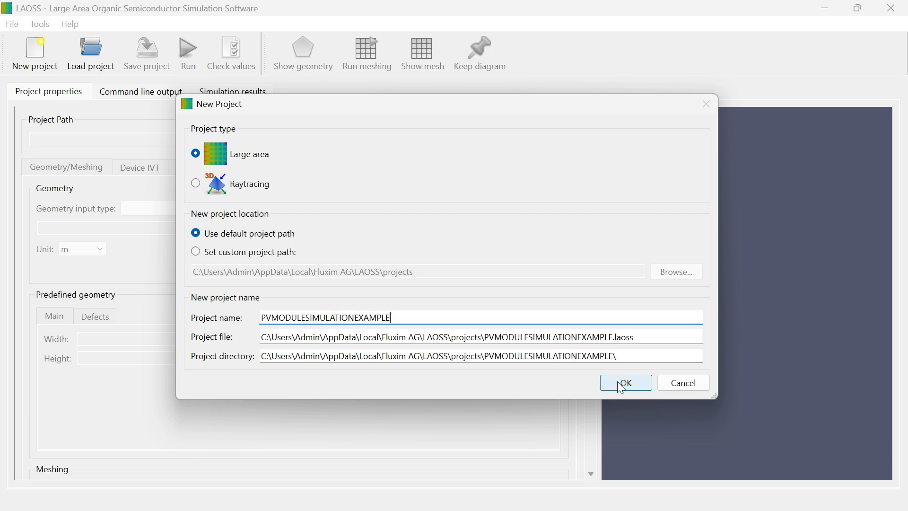
left_click(622, 387)
- Keep DXF geometry file as the geometry input type and set the geometry unit to mm
left_click(237, 209)
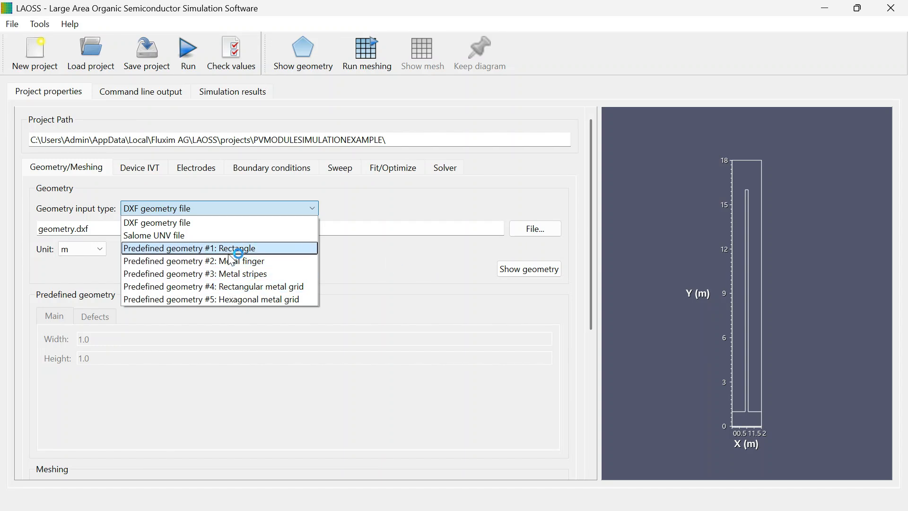
left_click(365, 192)
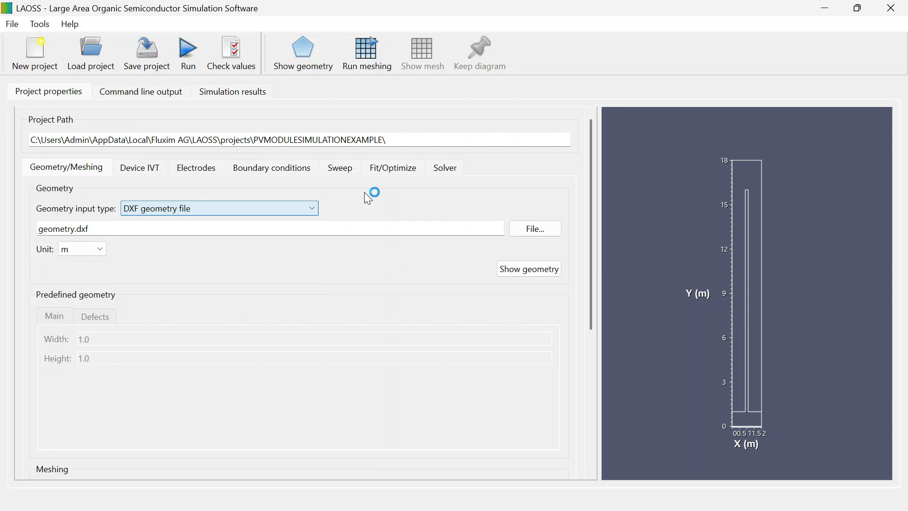
left_click(87, 248)
left_click(76, 290)
- Run meshing with the NetGen meshing tool at the 0.1 minimal and maximal edge sizes
scroll(192, 297, "down", 5)
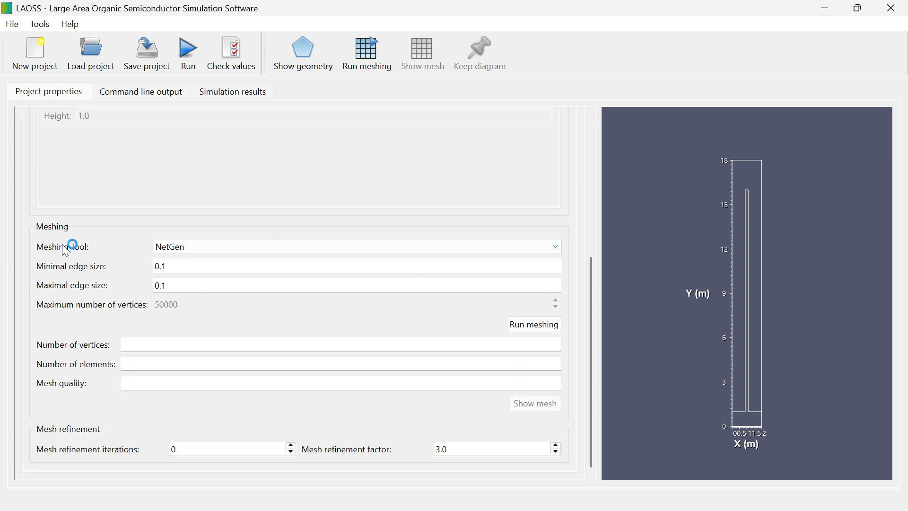
left_click(199, 247)
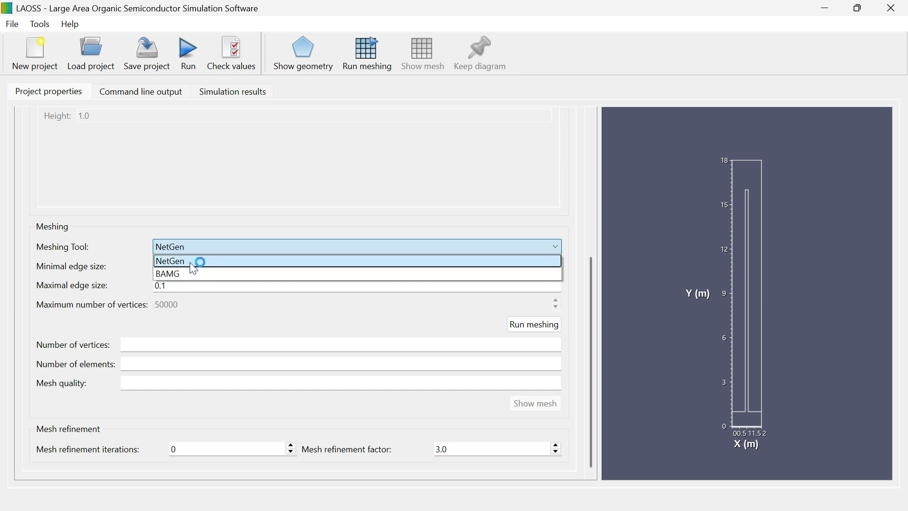
left_click(196, 248)
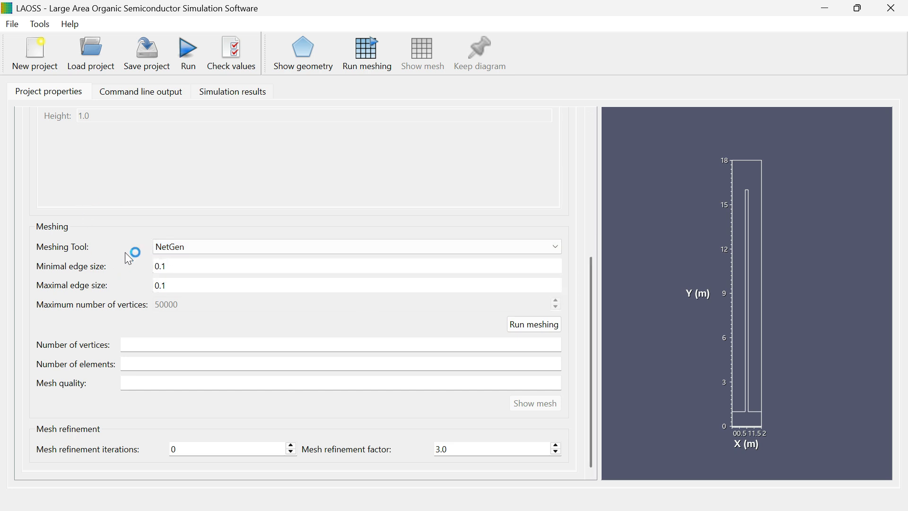
scroll(591, 236, "up", 1)
left_click_drag(592, 226, 590, 274)
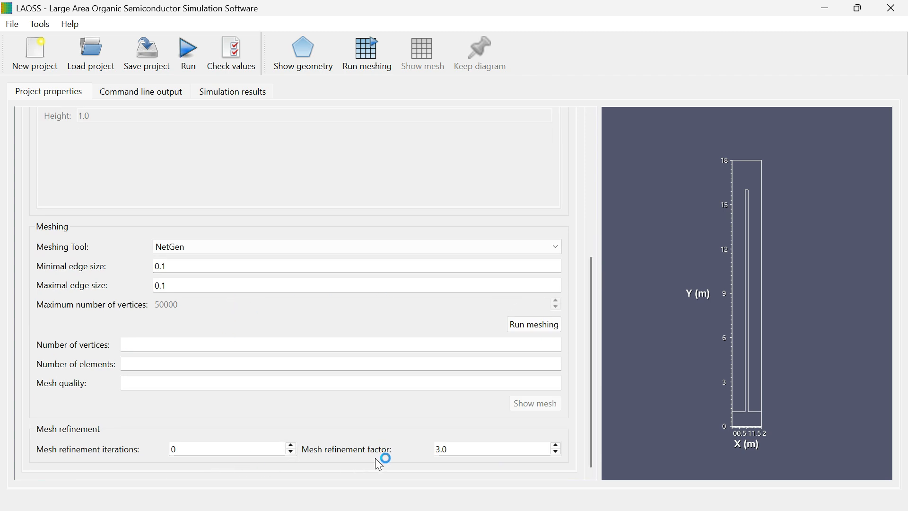
left_click_drag(593, 365, 590, 225)
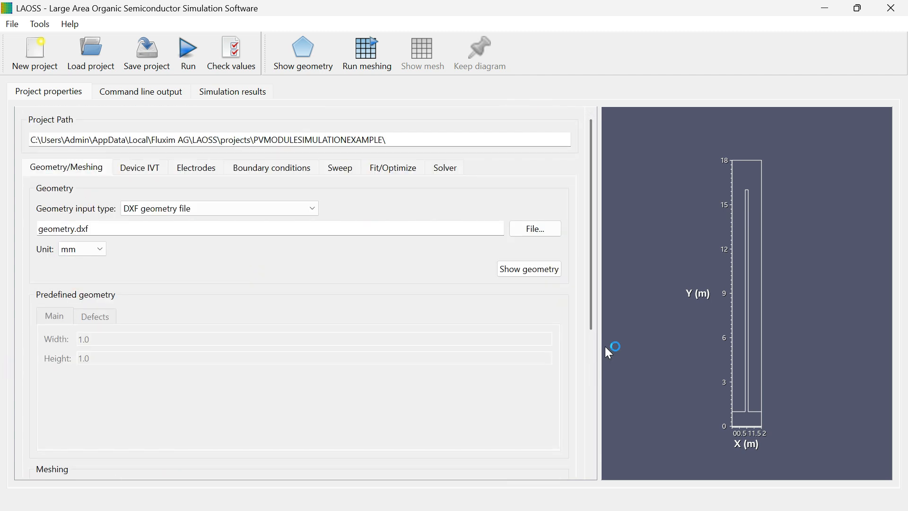
left_click_drag(591, 306, 596, 468)
left_click(523, 335)
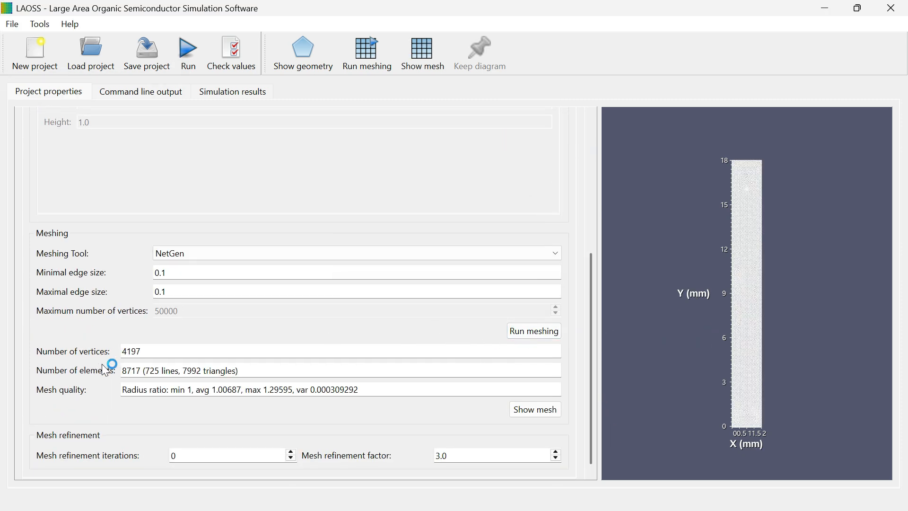
- Review the mesh results, then open the Device IVT settings and select each subdomain in the coupling laws table
scroll(587, 373, "down", 1)
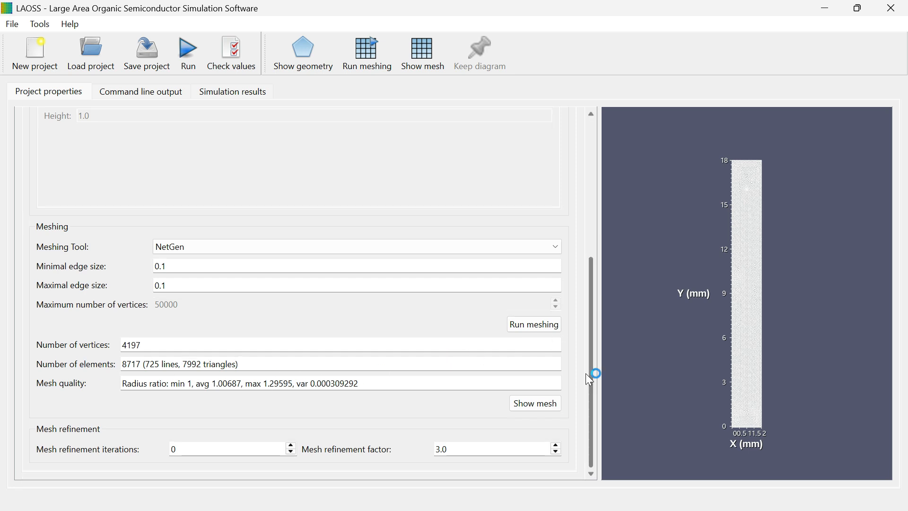
scroll(502, 386, "up", 6)
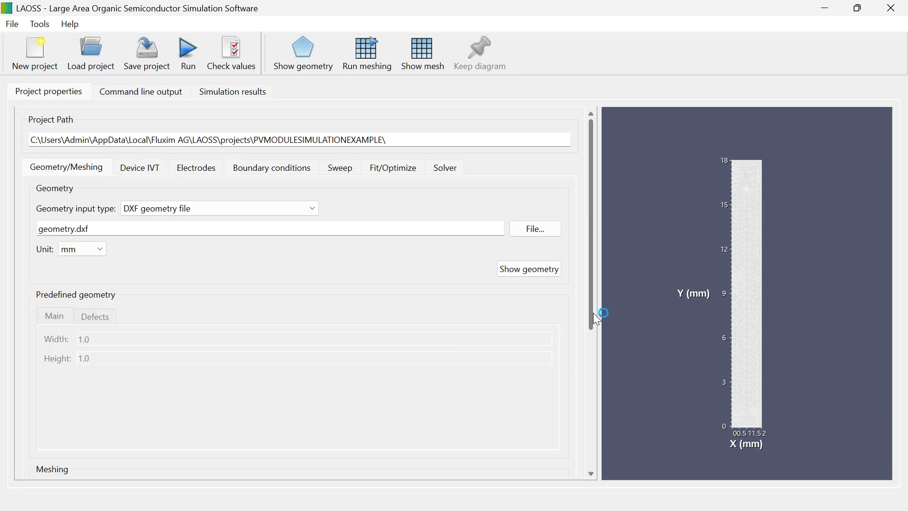
left_click_drag(594, 313, 607, 385)
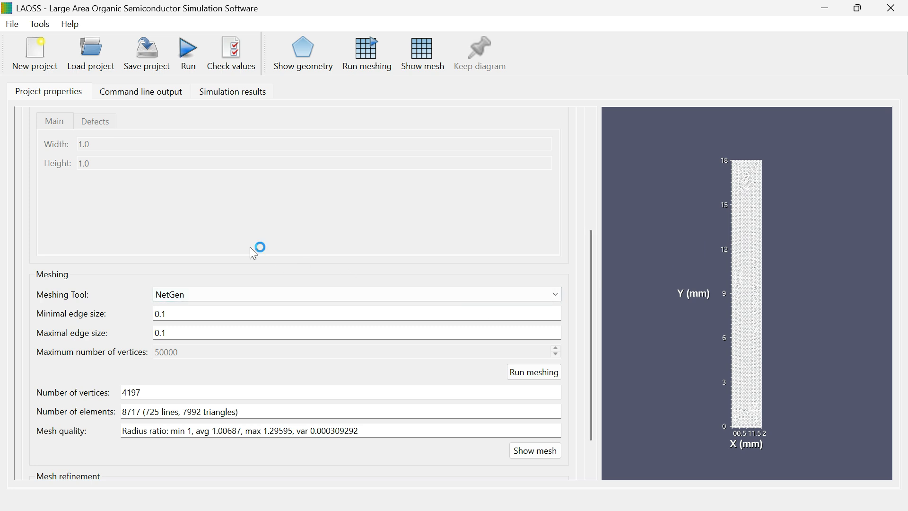
left_click_drag(589, 259, 601, 181)
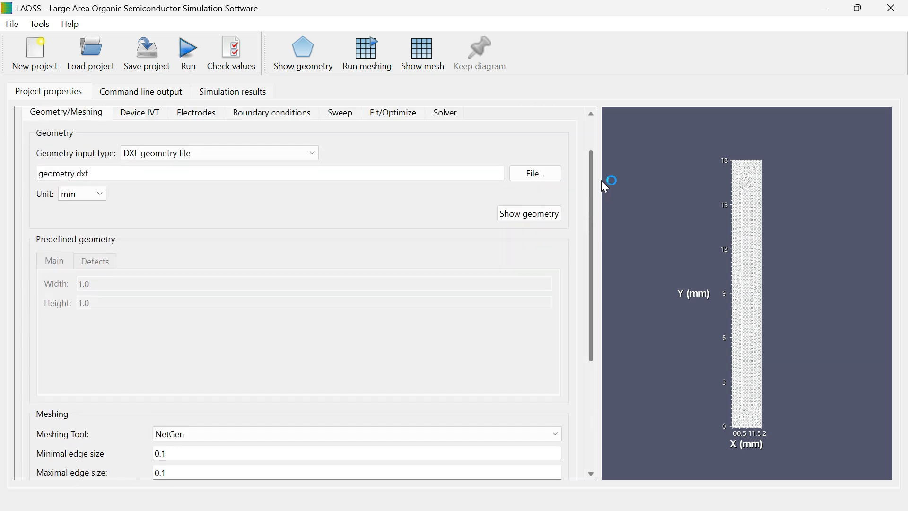
scroll(519, 283, "down", 3)
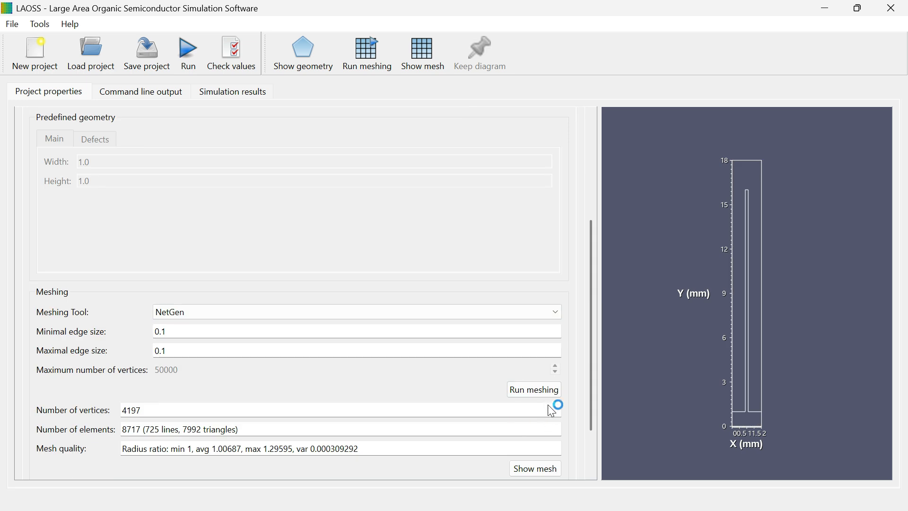
left_click_drag(593, 368, 615, 239)
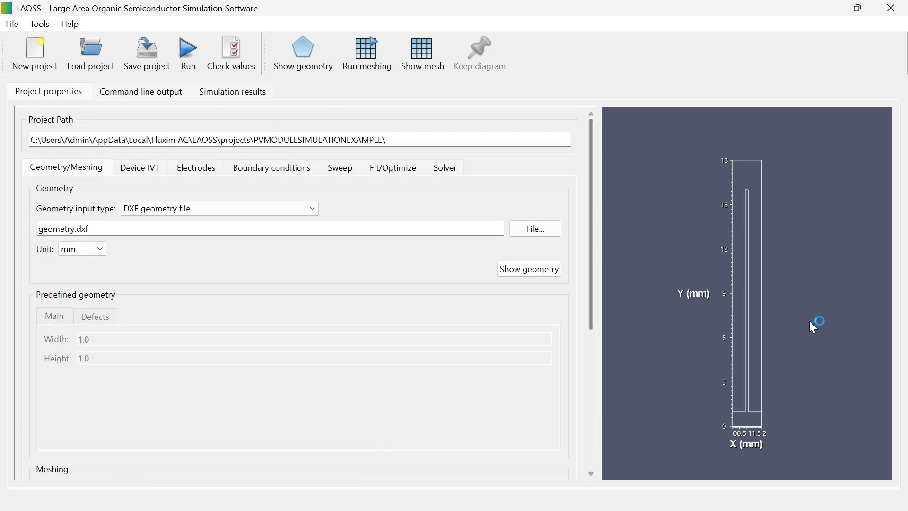
left_click(150, 167)
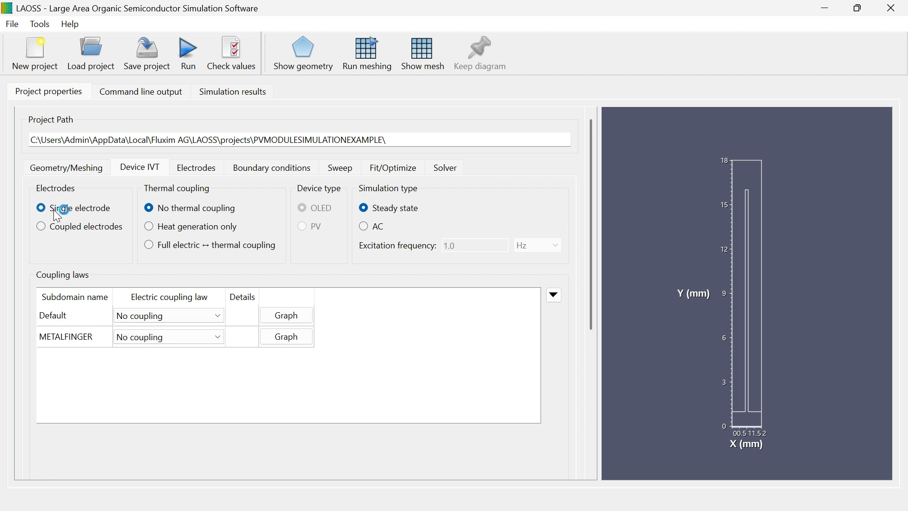
left_click(79, 310)
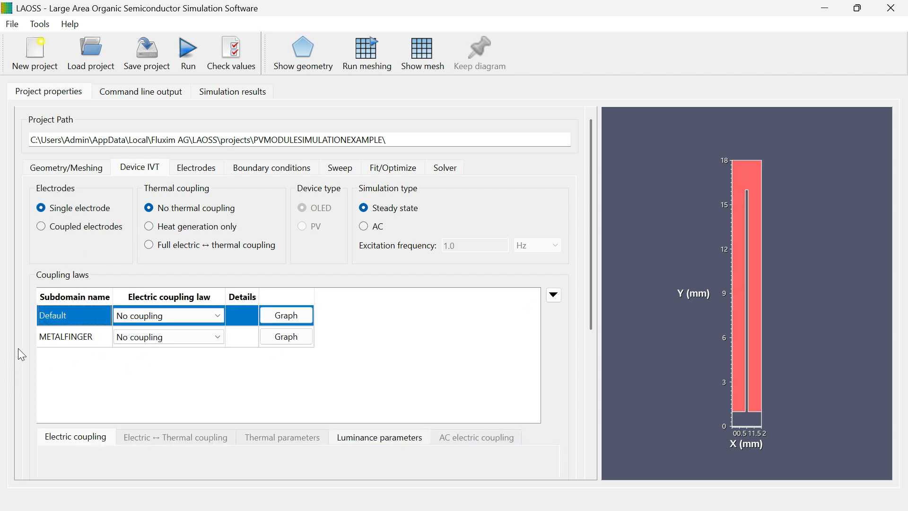
left_click(55, 345)
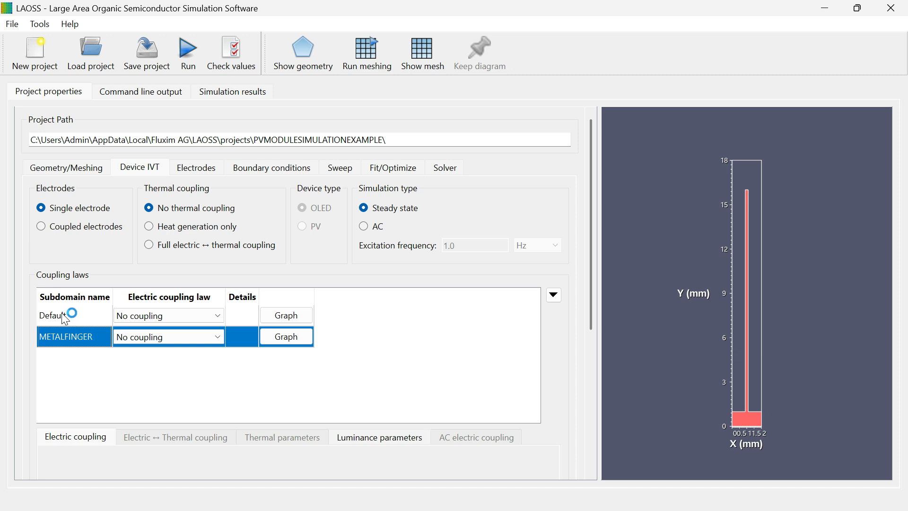
- Set the Default subdomain's electric coupling law to Imported JV curve
left_click(156, 316)
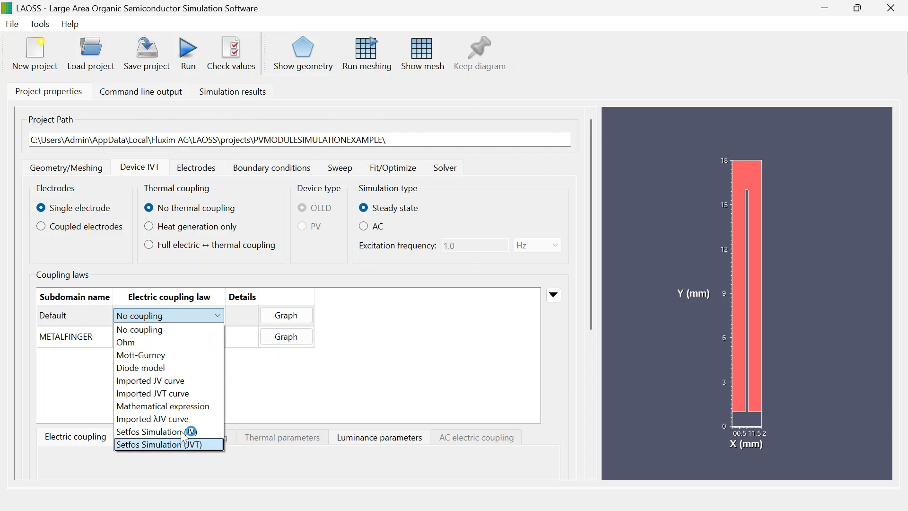
left_click(155, 387)
scroll(591, 319, "down", 3)
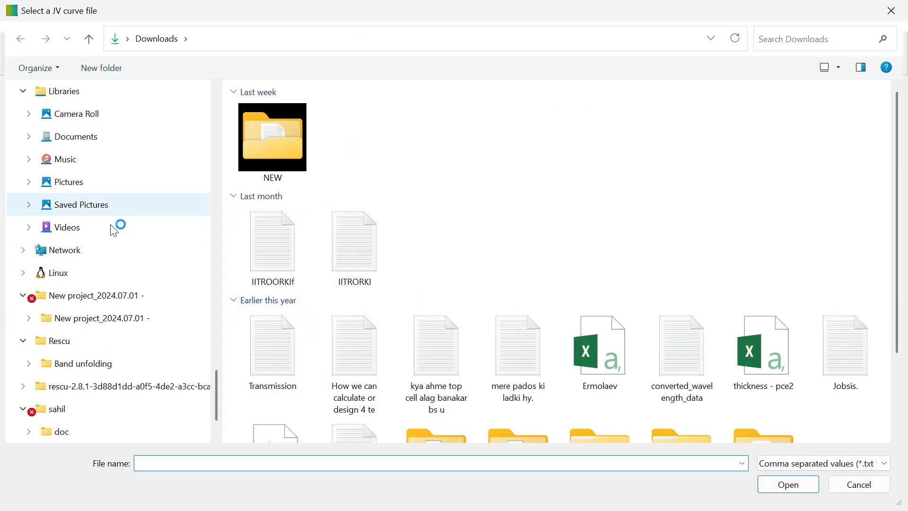
- Load jvcurve_perovskite_light_diode_diodeModelFit from the LAOSS 4.1 examples iv curves folder as the JV curve file
scroll(107, 249, "up", 3)
scroll(108, 249, "up", 3)
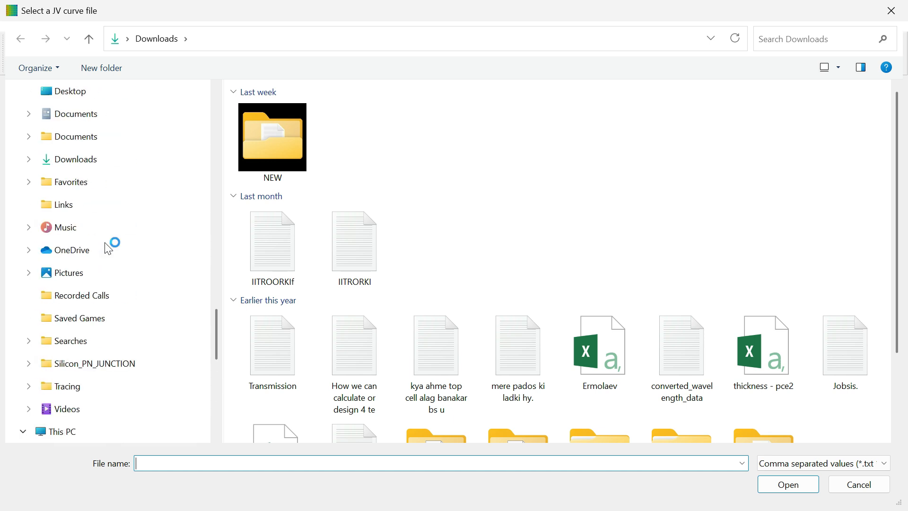
scroll(108, 250, "down", 4)
left_click(61, 190)
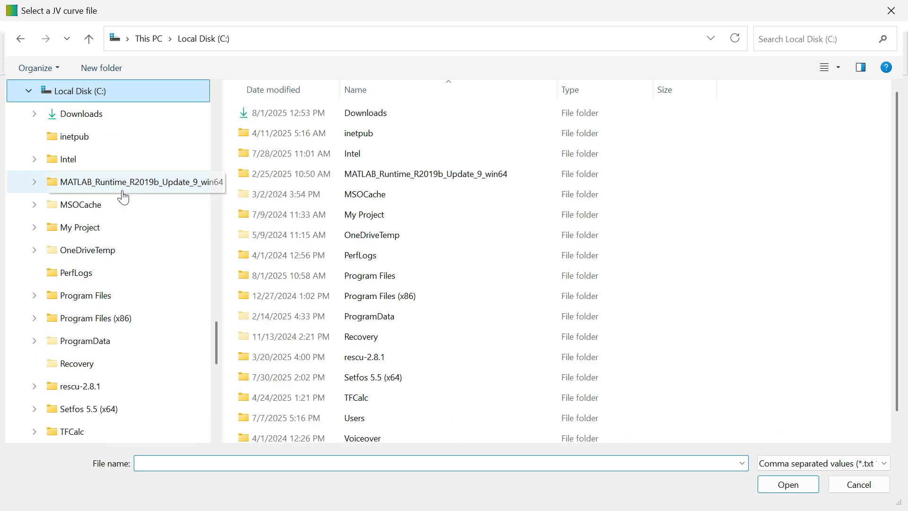
double_click(319, 275)
double_click(274, 175)
left_click(298, 135)
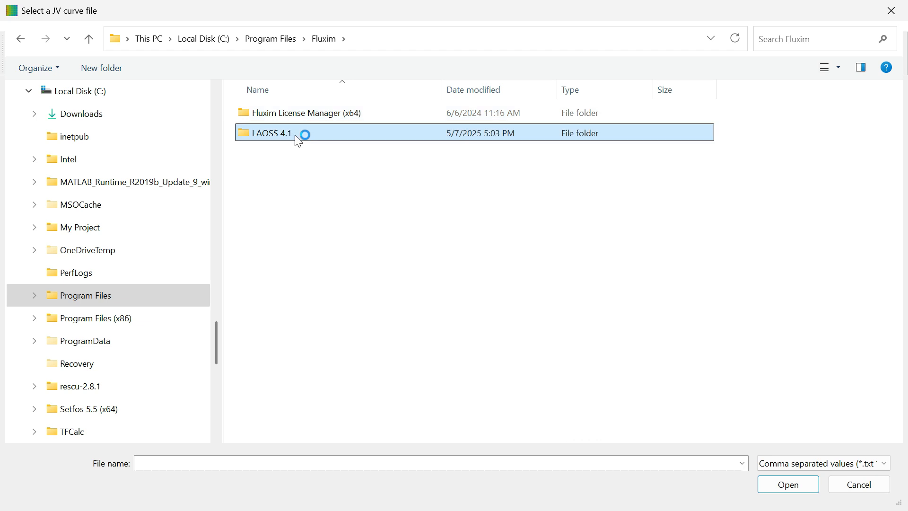
double_click(286, 130)
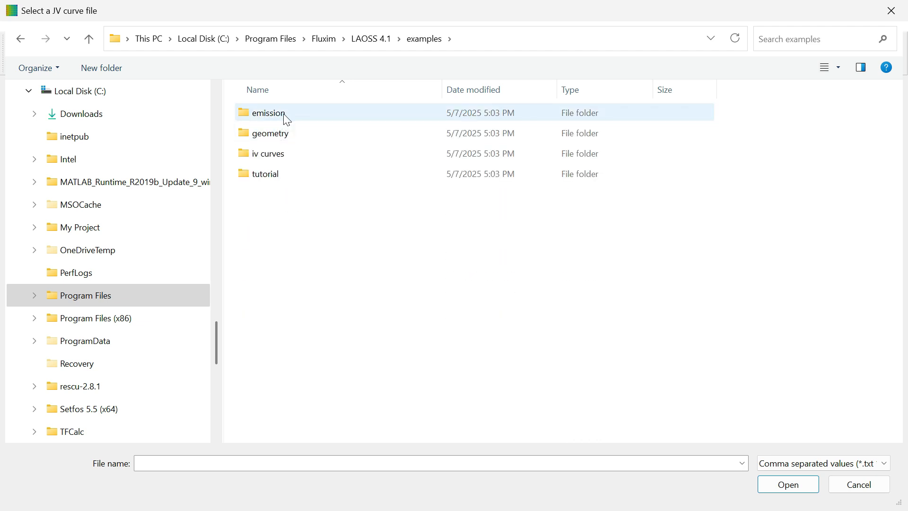
double_click(291, 134)
left_click(791, 464)
left_click(789, 479)
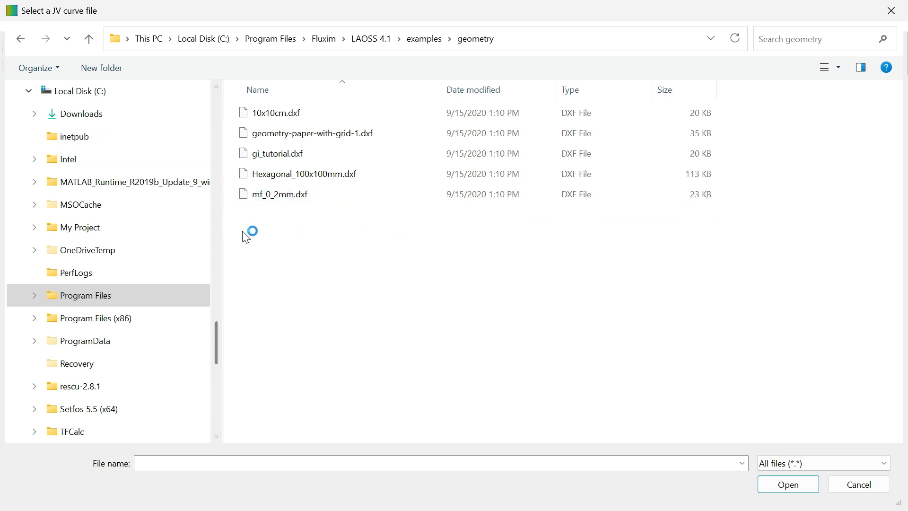
left_click_drag(217, 334, 222, 303)
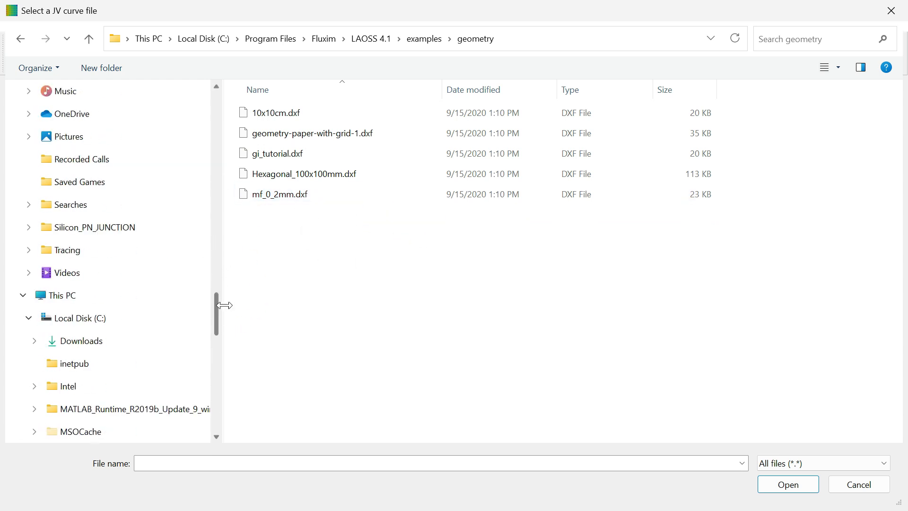
left_click(89, 37)
double_click(251, 161)
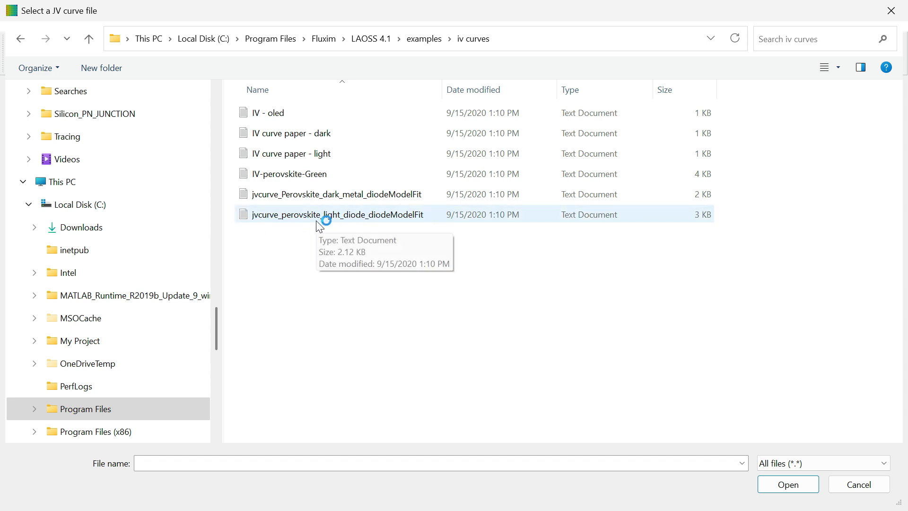
left_click(402, 215)
left_click(788, 485)
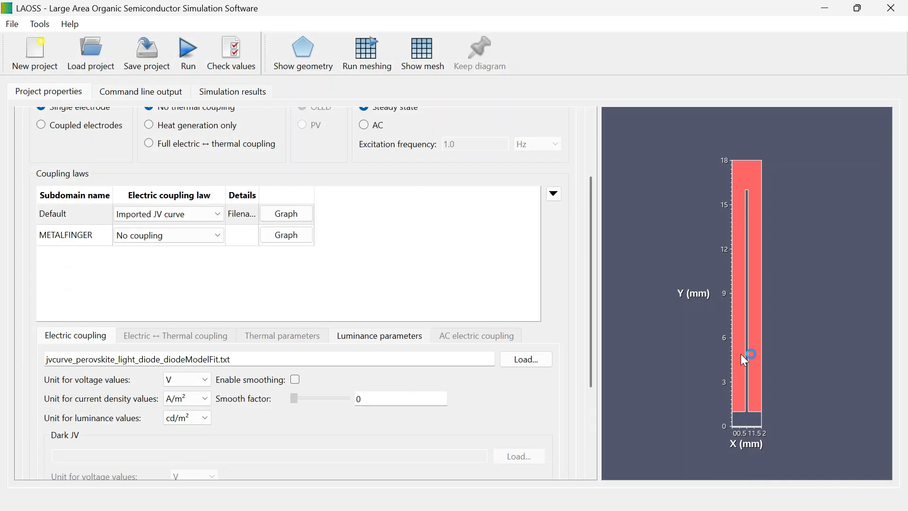
- Apply the imported JV curve settings and plot the Default subdomain's curve
scroll(592, 344, "down", 3)
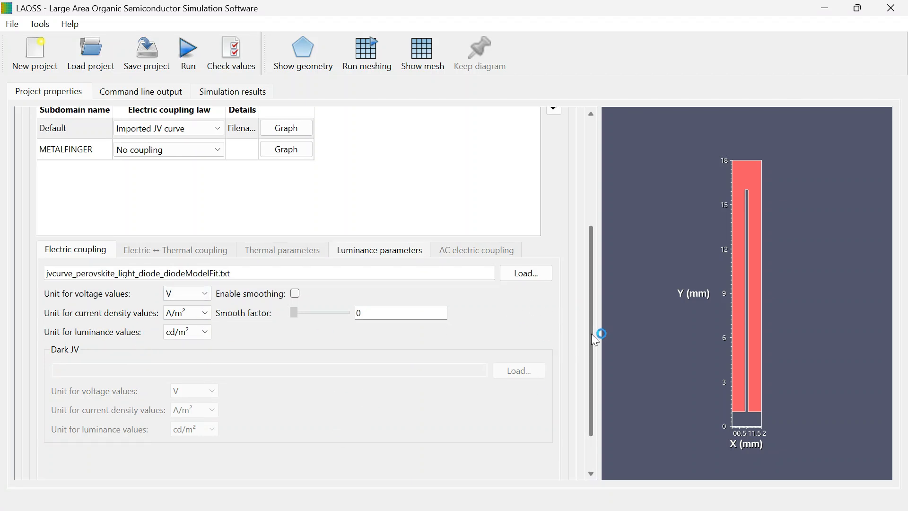
scroll(591, 334, "down", 2)
left_click(285, 449)
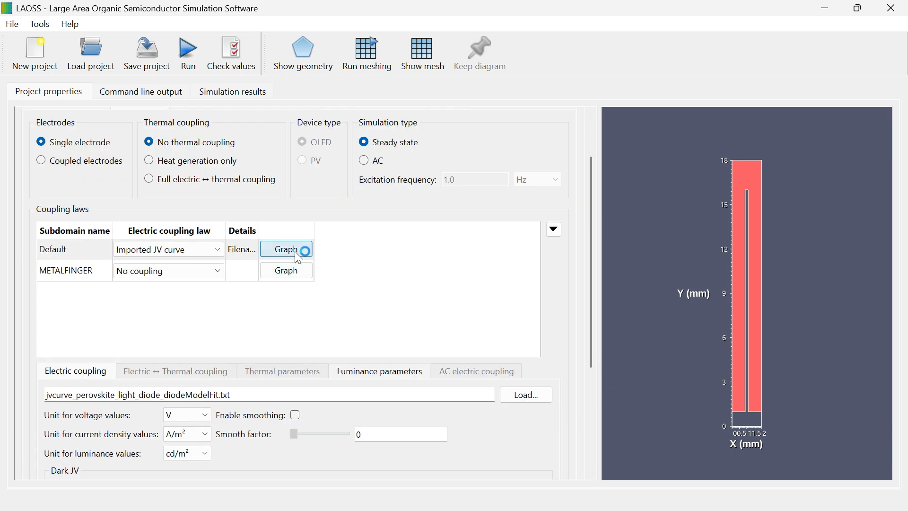
left_click(295, 250)
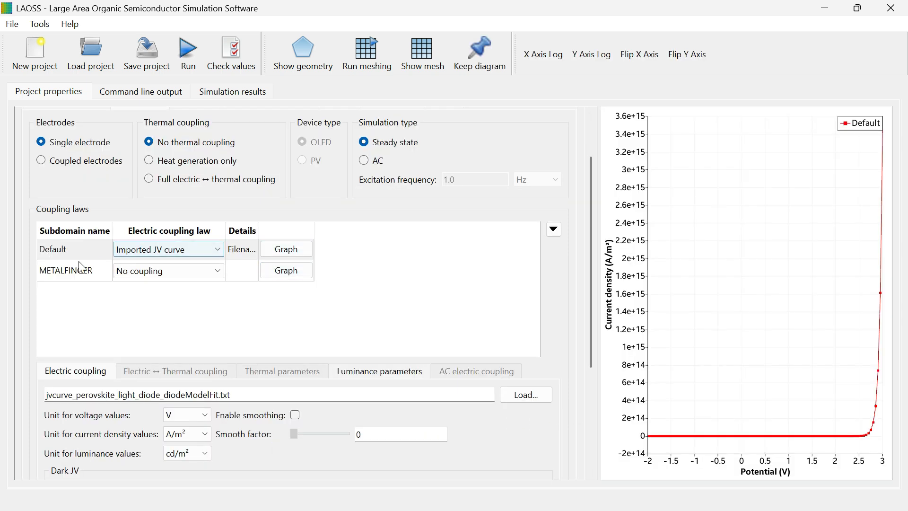
- Set the METALFINGER subdomain's coupling law to Imported JV curve and load jvcurve_Perovskite_dark_metal_diodeModelFit
left_click(179, 270)
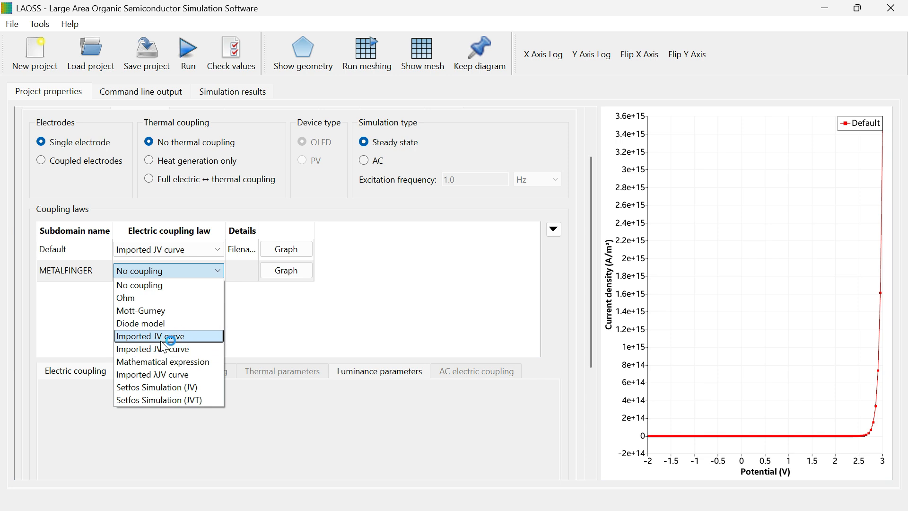
left_click(161, 336)
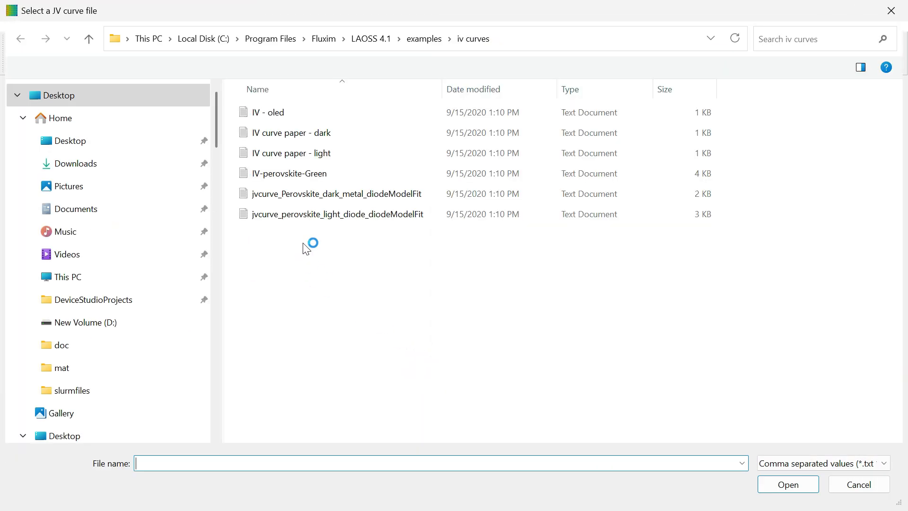
left_click(339, 196)
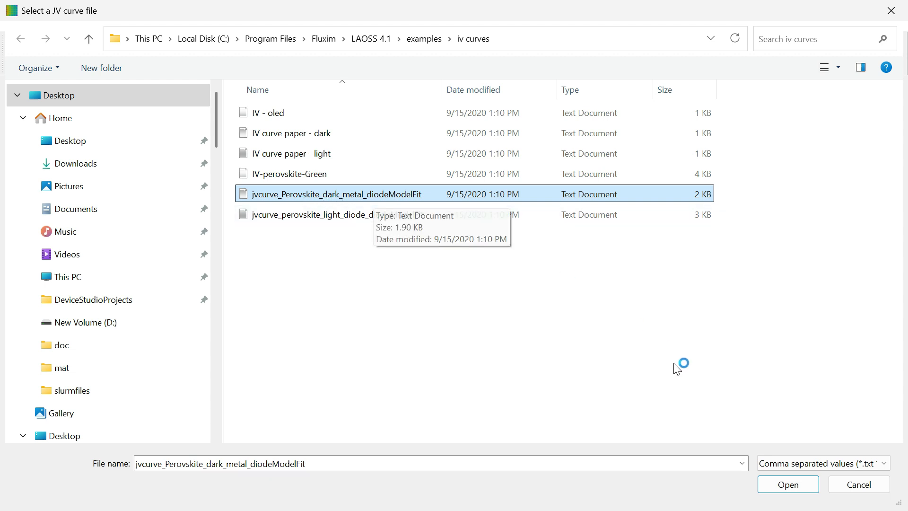
left_click(794, 488)
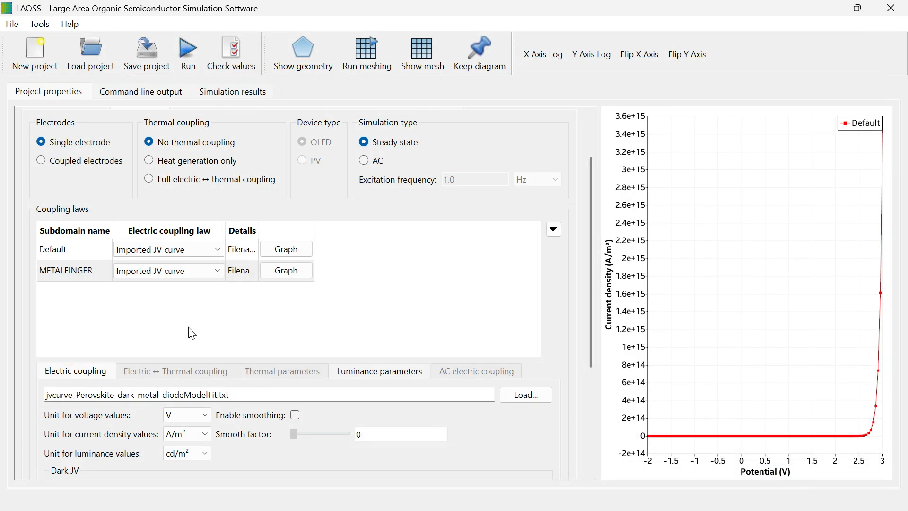
- Plot the METALFINGER and Default subdomains' JV curves to compare them
scroll(513, 462, "down", 3)
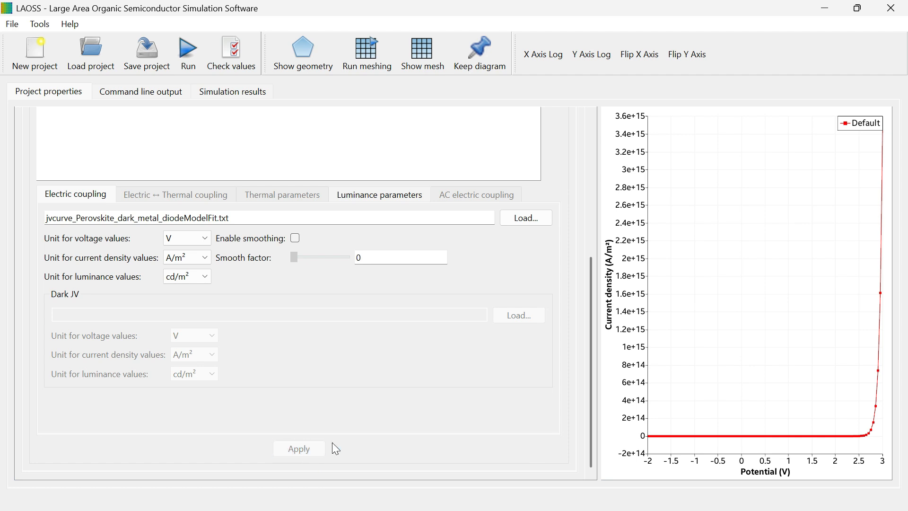
left_click_drag(592, 286, 605, 204)
left_click(284, 260)
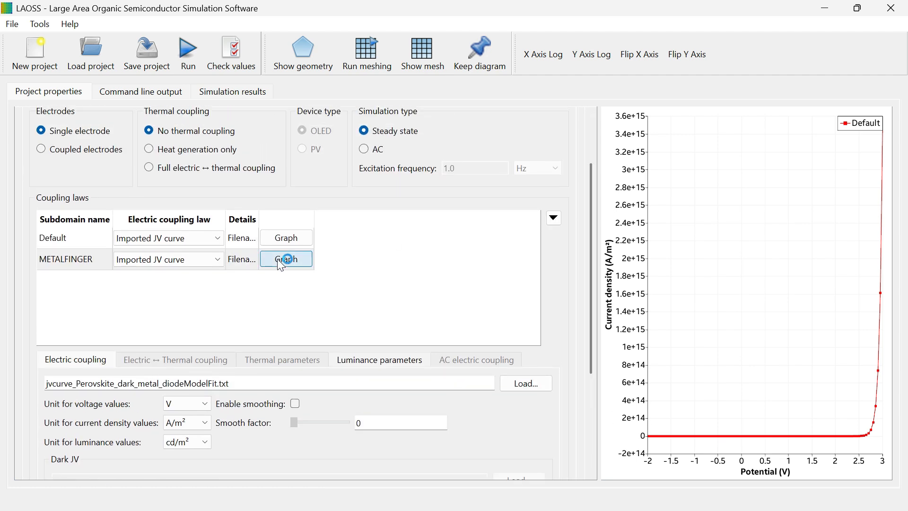
left_click(287, 238)
left_click_drag(590, 268, 594, 223)
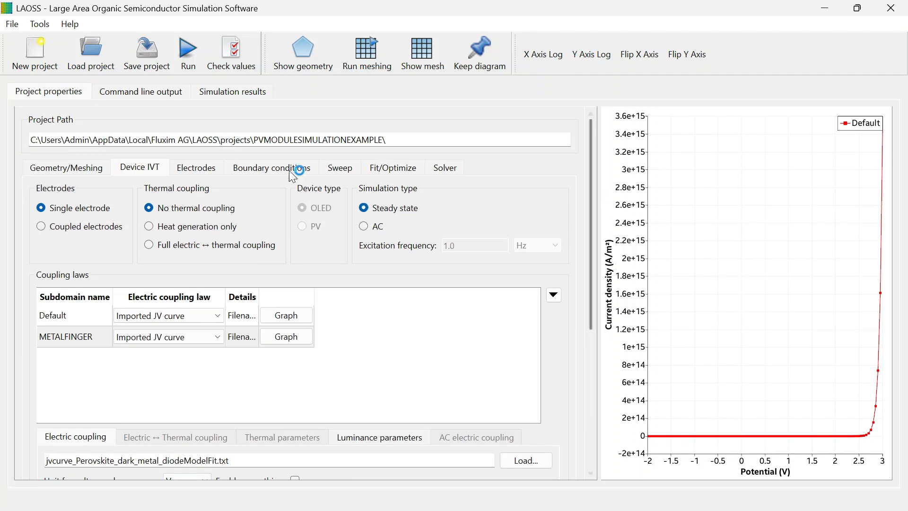
- Open the Electrodes settings and review the sheet resistance unit choices for both subdomains
left_click(198, 166)
left_click(90, 235)
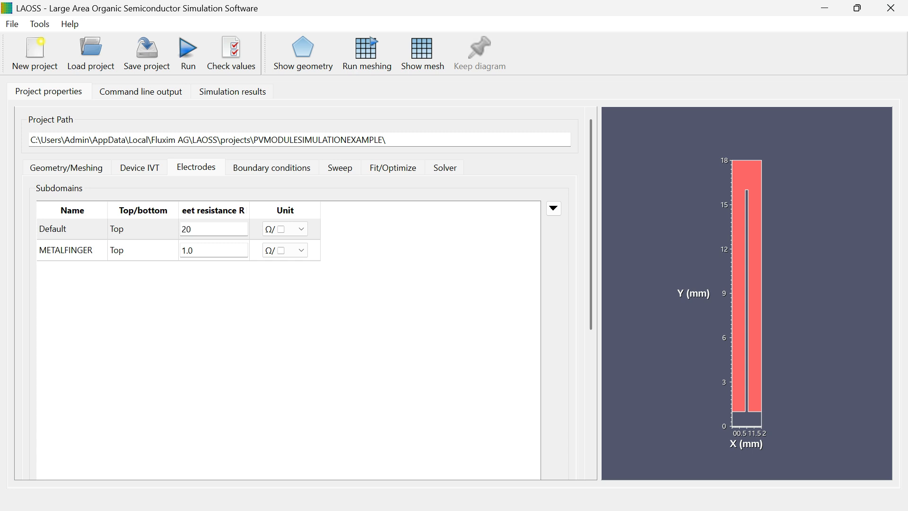
left_click(301, 229)
left_click(290, 269)
left_click(293, 228)
left_click(283, 265)
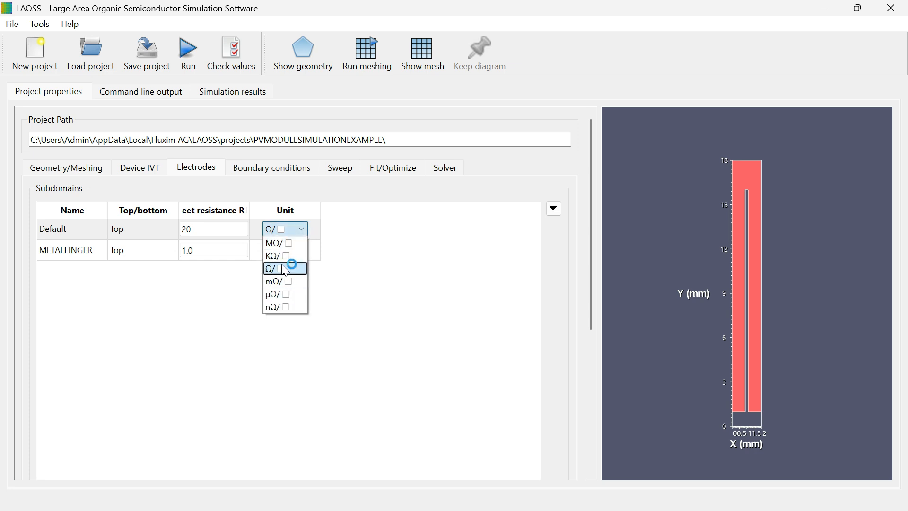
- Set the METALFINGER subdomain's sheet resistance to 0.16 Ω/□
left_click(203, 250)
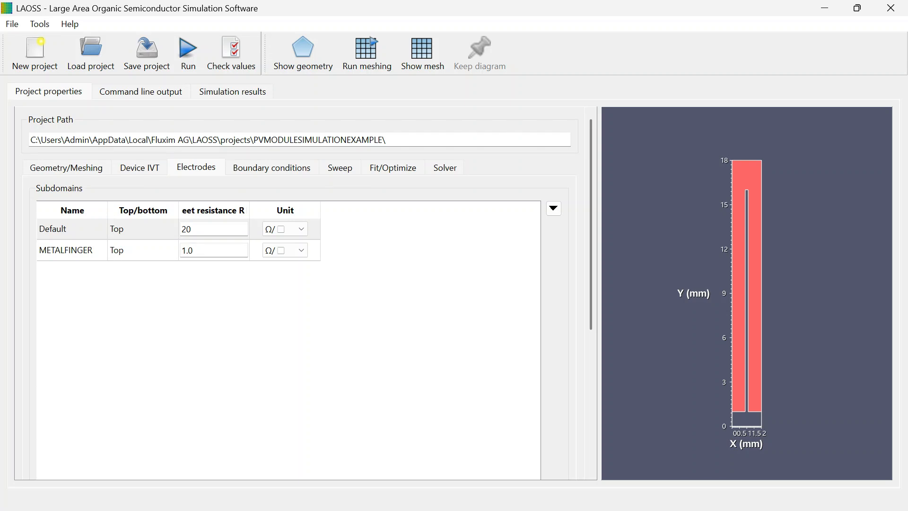
left_click(93, 253)
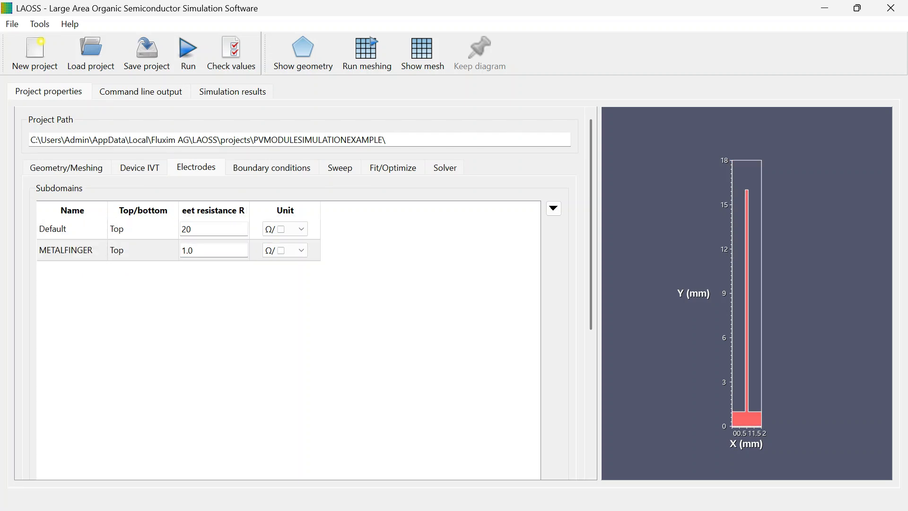
type("0.16")
left_click(138, 231)
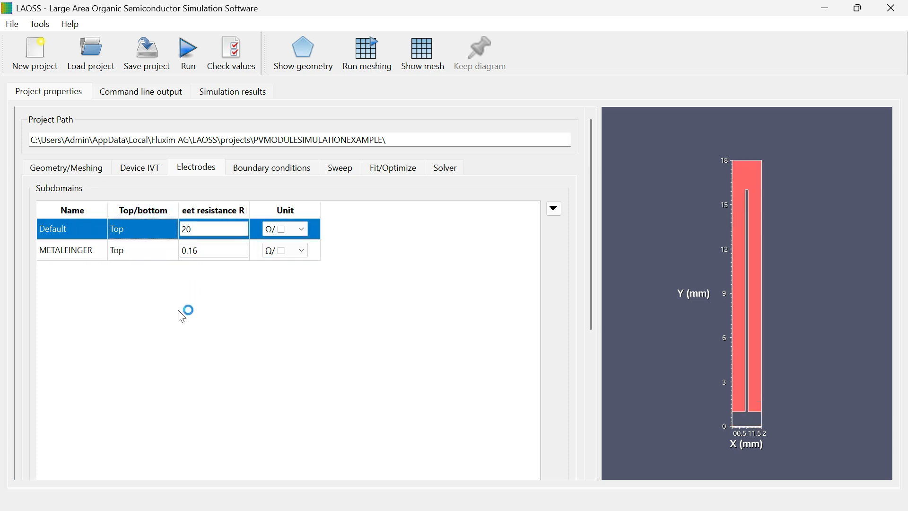
- Open the Boundary conditions and select each edge in turn to locate it on the geometry
left_click(144, 251)
left_click(279, 174)
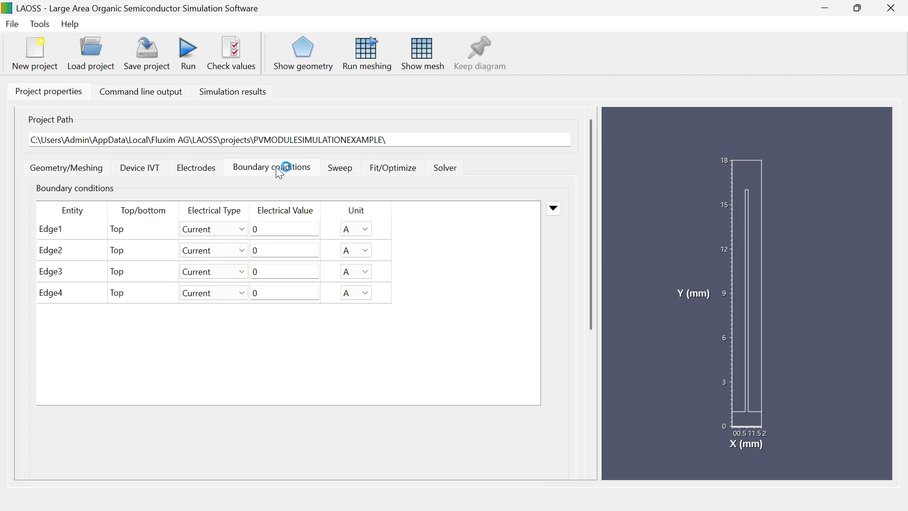
left_click(87, 229)
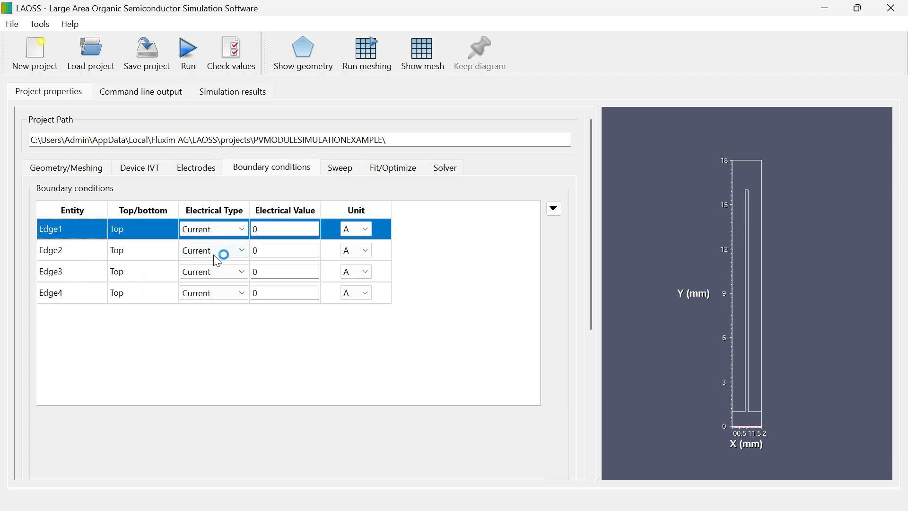
left_click(81, 250)
left_click(92, 278)
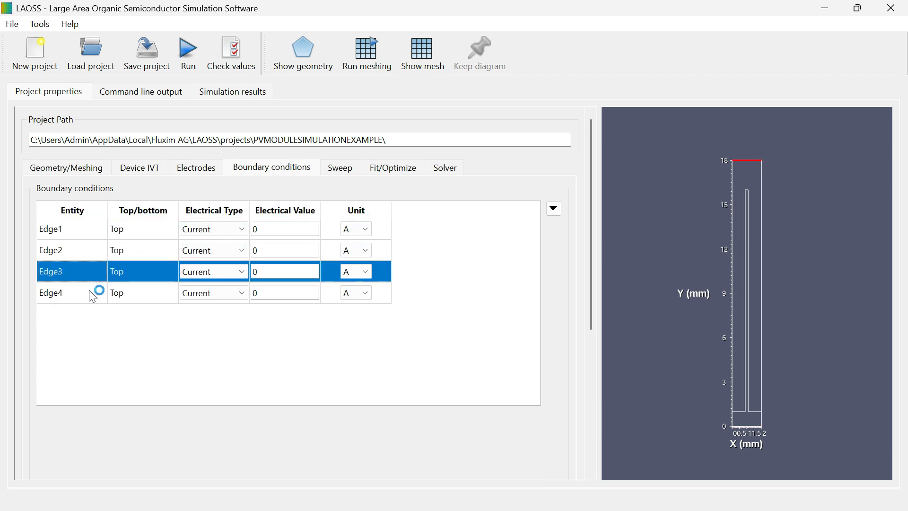
left_click(101, 294)
left_click(72, 233)
left_click(70, 252)
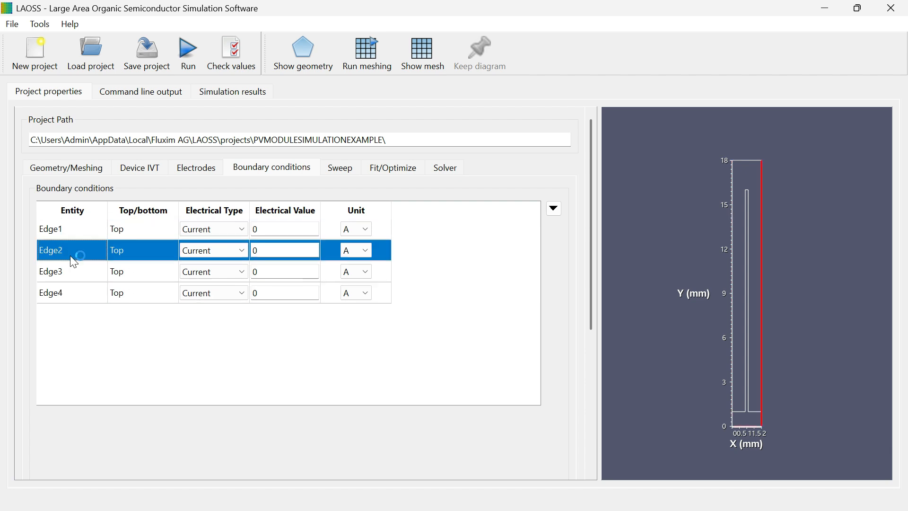
left_click(86, 275)
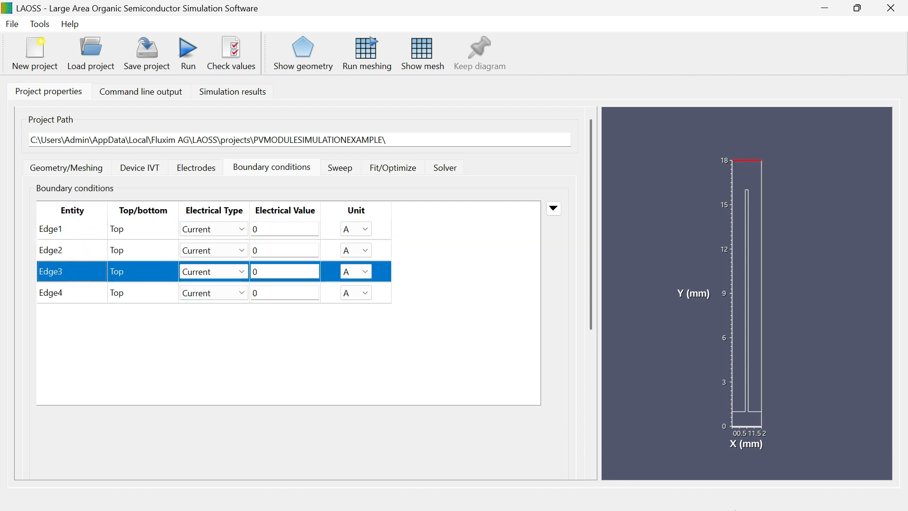
key("super")
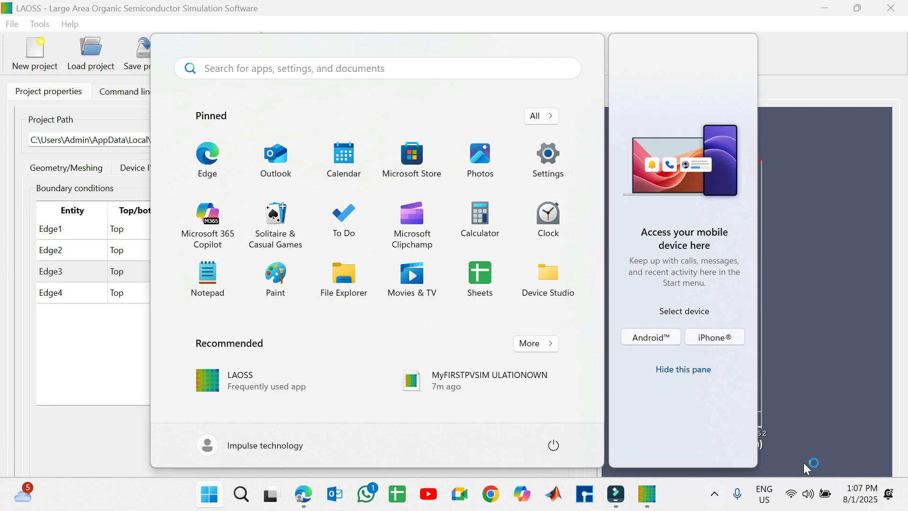
left_click(623, 500)
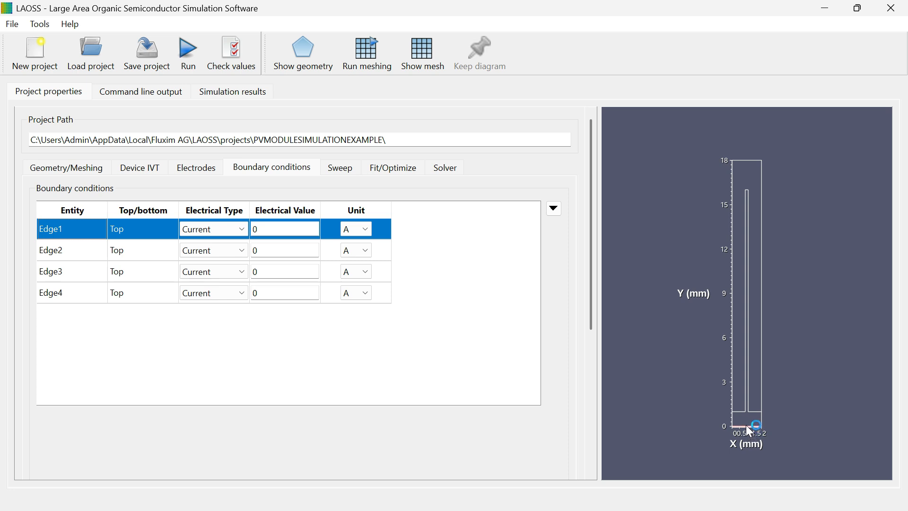
- Set Edge1, the bottom edge, to a Voltage boundary condition
left_click(228, 231)
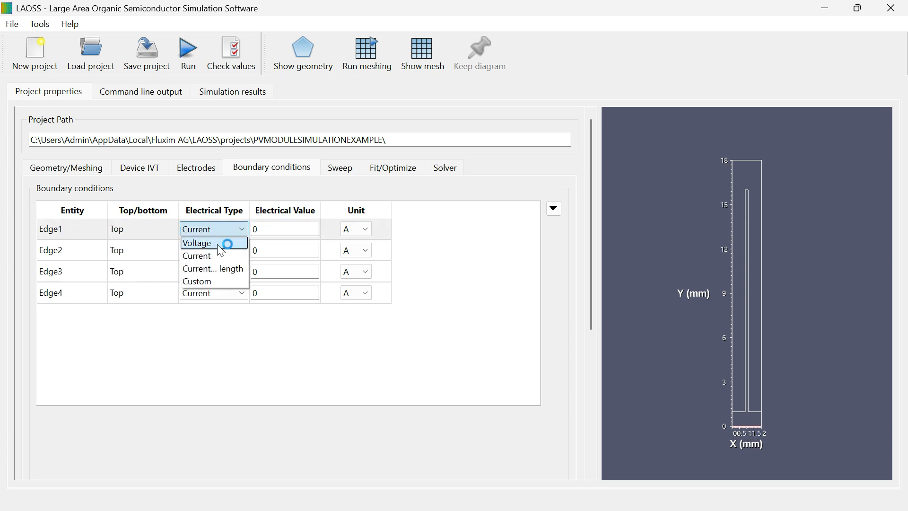
left_click(218, 245)
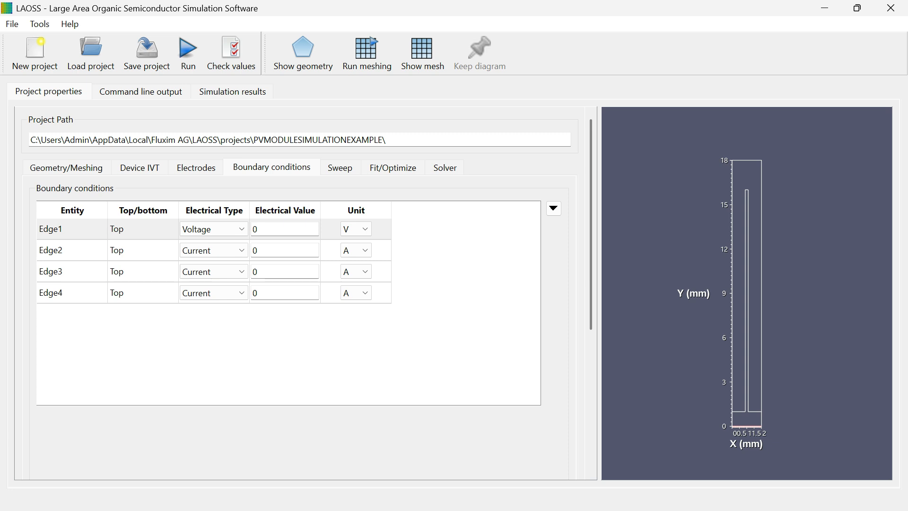
left_click(119, 255)
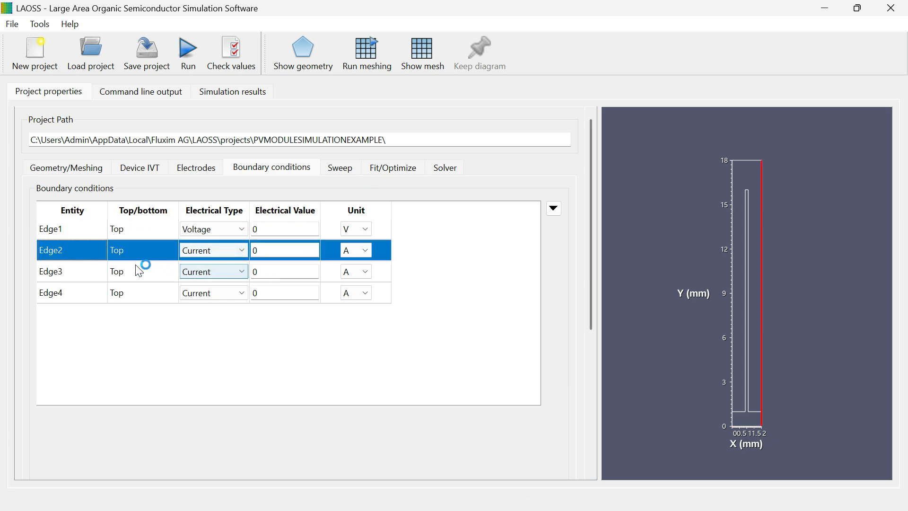
left_click(142, 275)
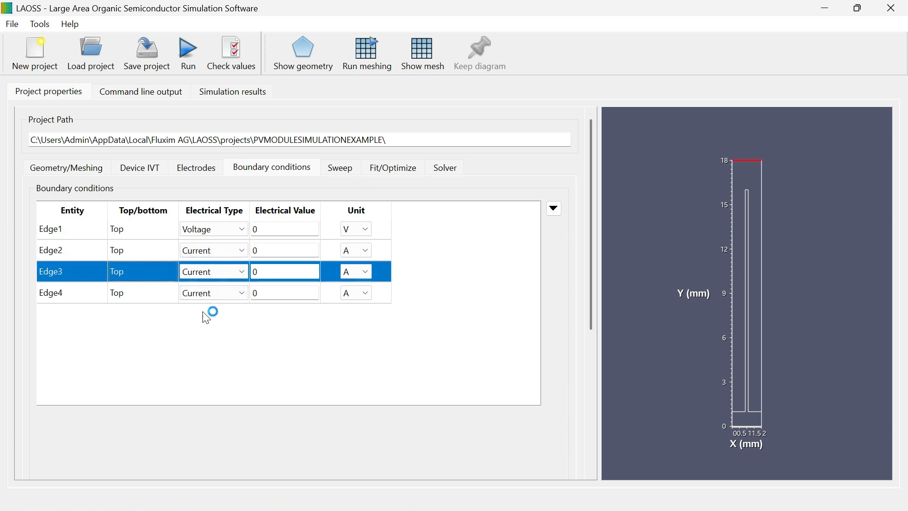
left_click(172, 295)
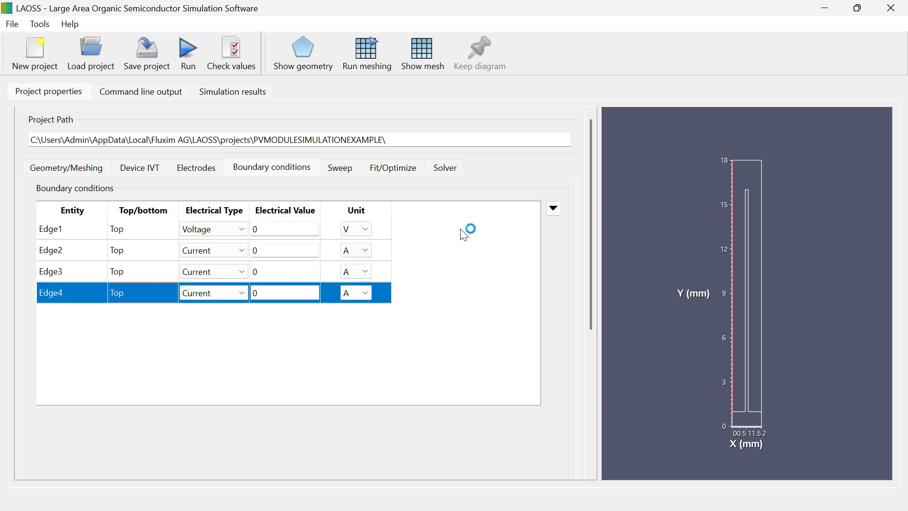
left_click(363, 249)
- Enable the parameter sweep and set the sweep type to the boundary condition Potential
left_click(343, 169)
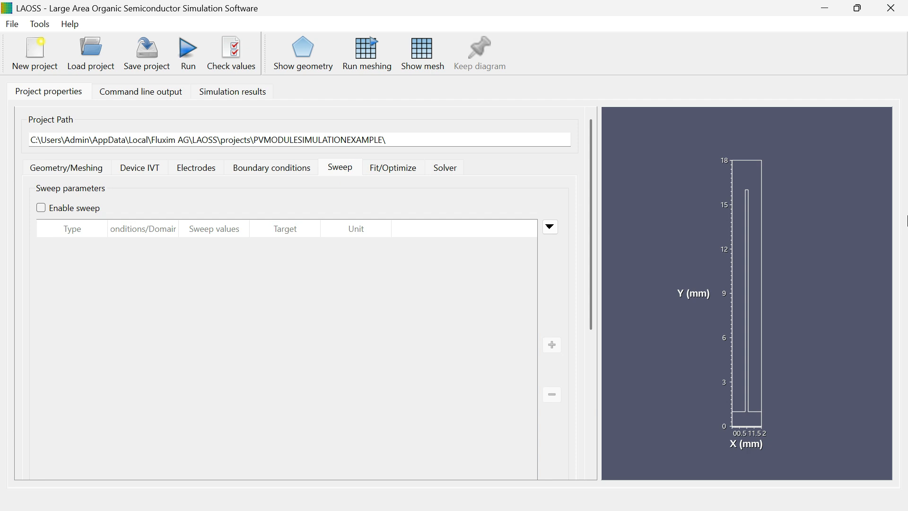
left_click_drag(593, 216, 603, 365)
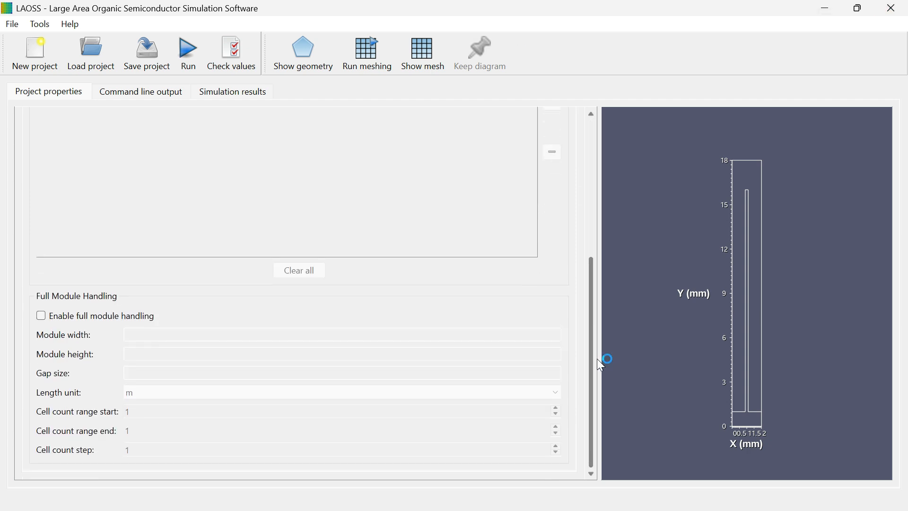
left_click_drag(597, 359, 596, 364)
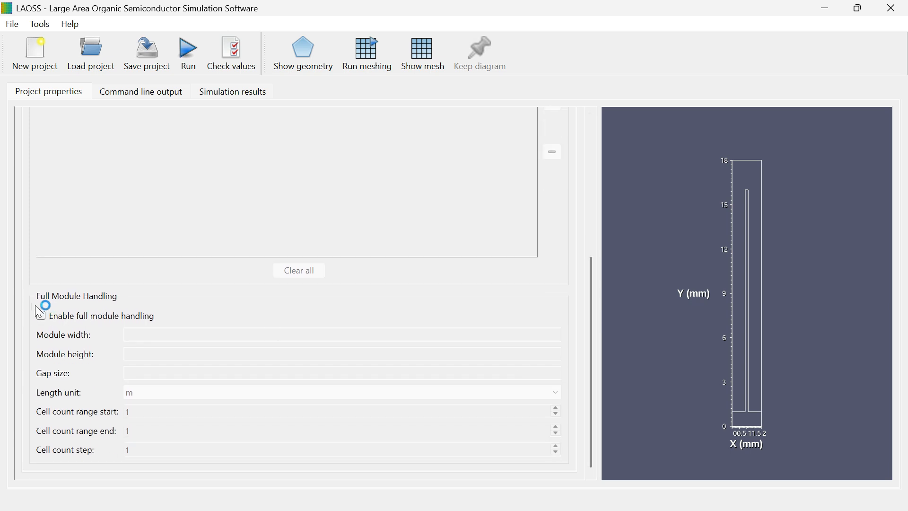
left_click_drag(590, 274, 616, 122)
left_click(41, 208)
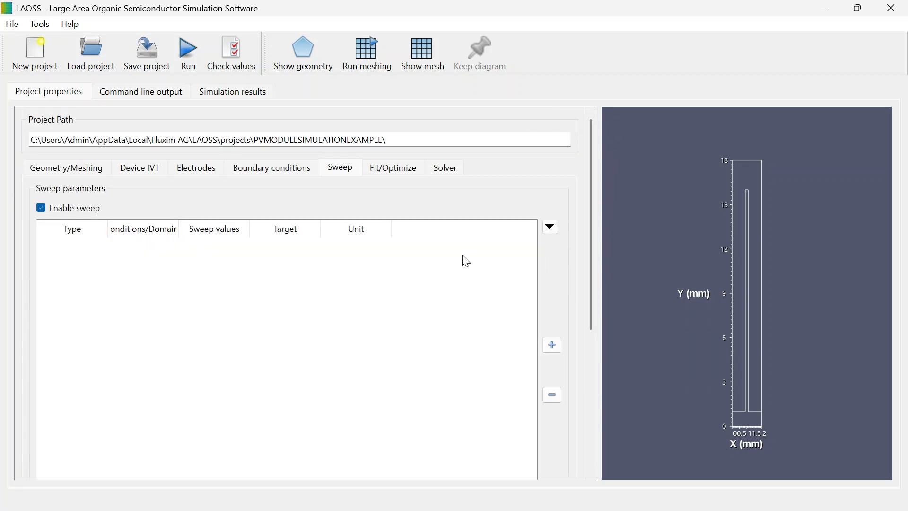
left_click(110, 248)
mouse_move(172, 269)
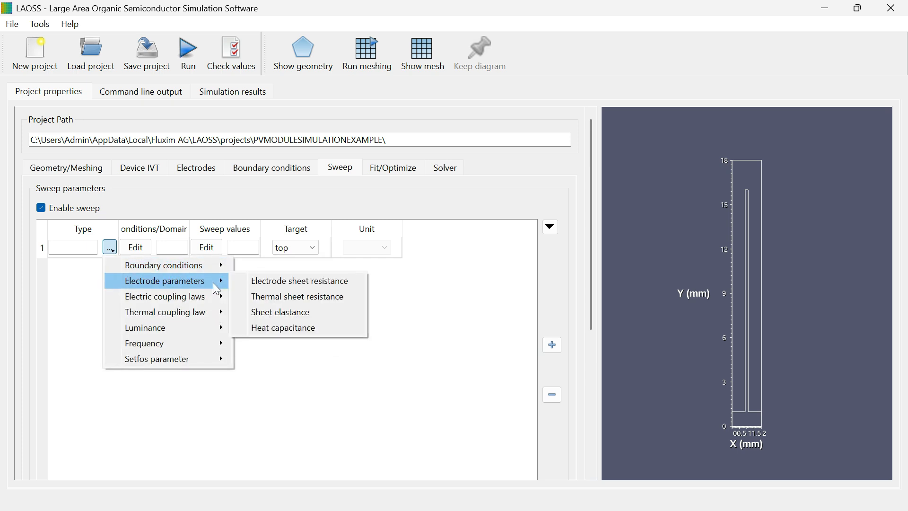
mouse_move(203, 295)
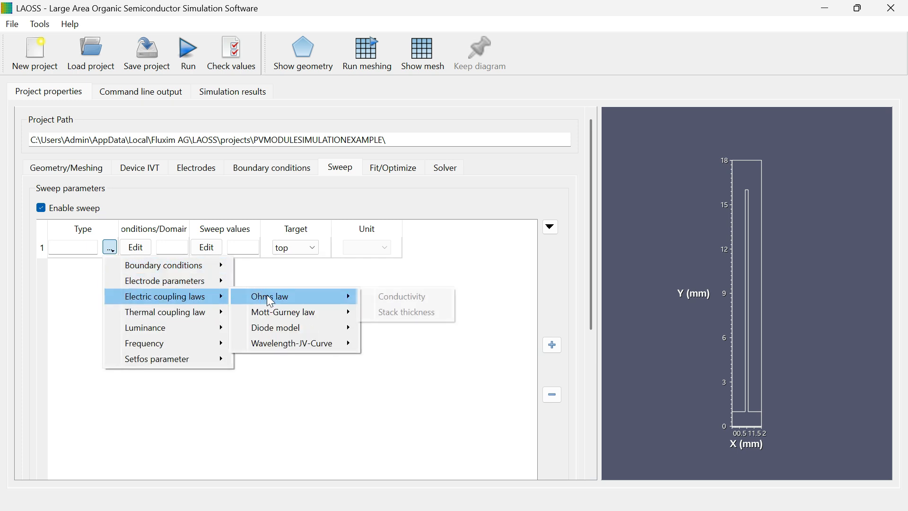
mouse_move(320, 316)
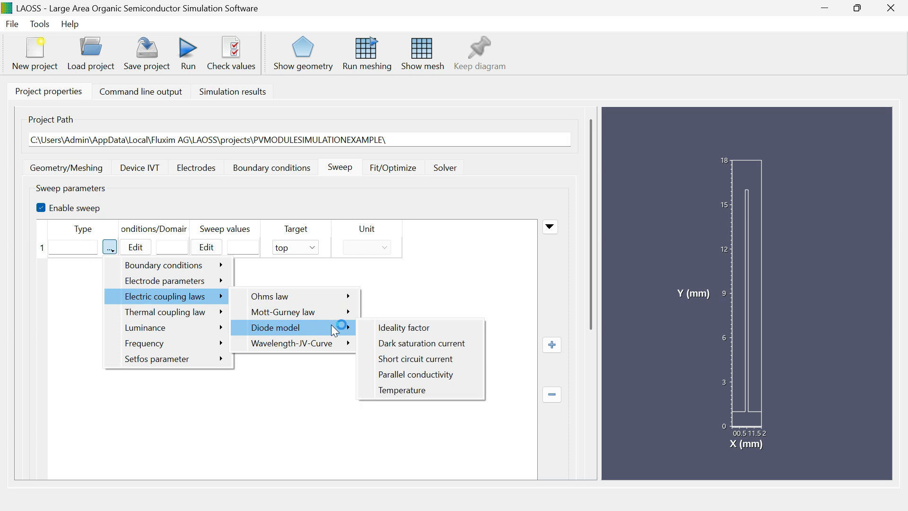
mouse_move(341, 348)
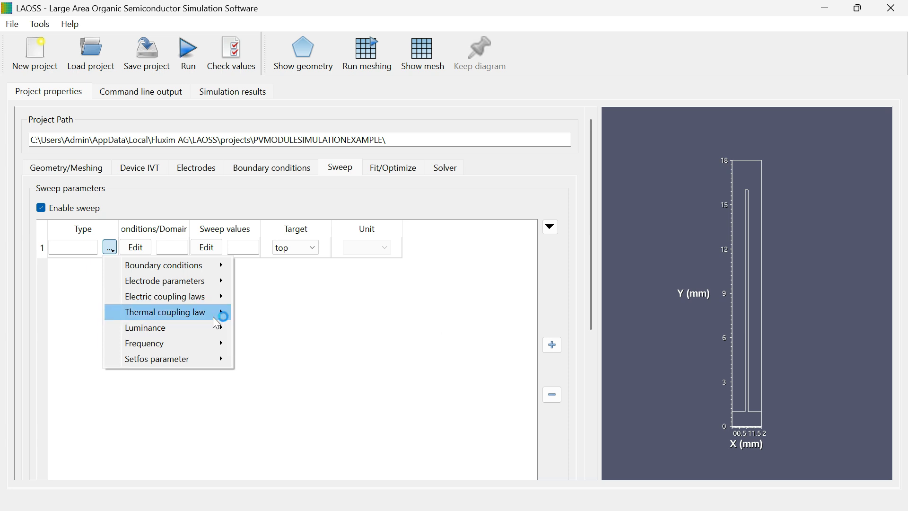
mouse_move(193, 320)
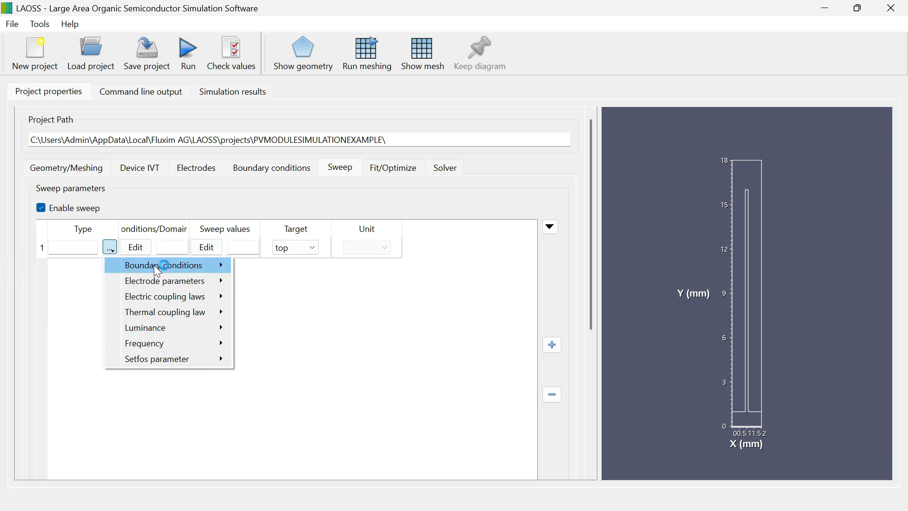
mouse_move(216, 271)
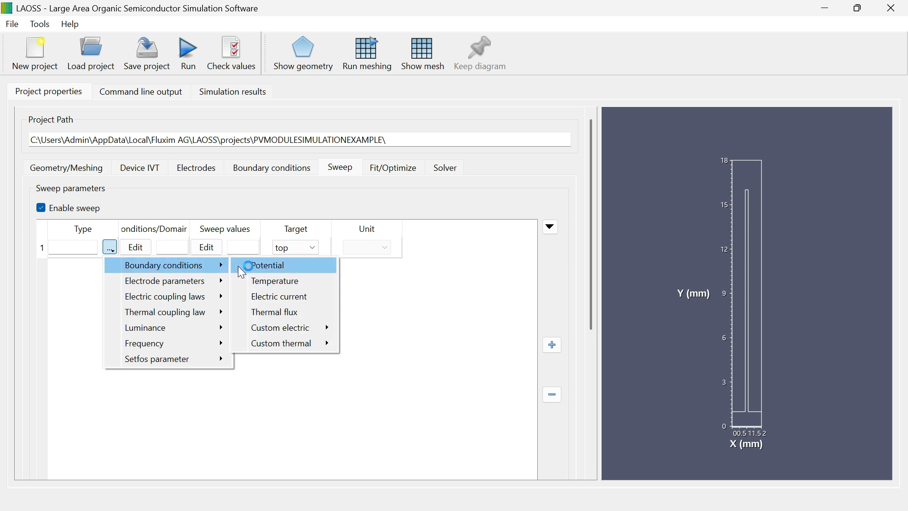
left_click(273, 267)
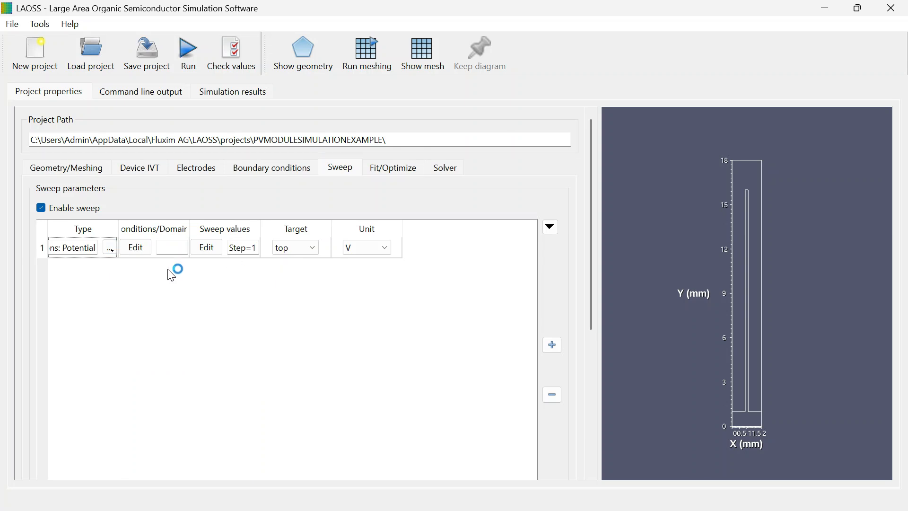
- Choose Edge1 as the boundary condition the potential sweep applies to
left_click(136, 251)
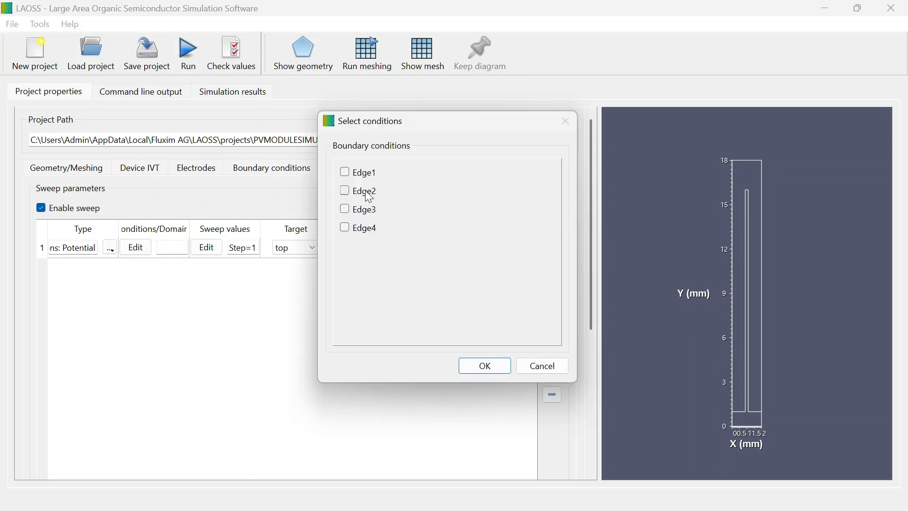
left_click(345, 172)
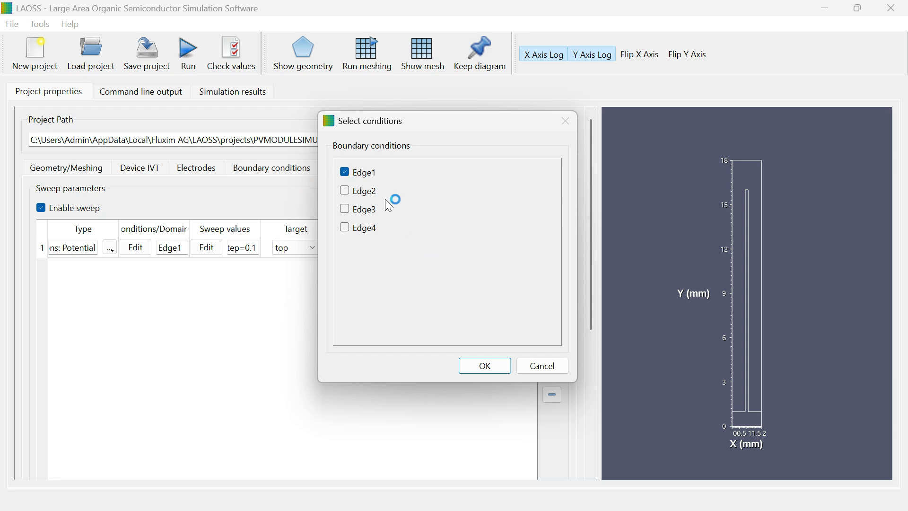
left_click(487, 367)
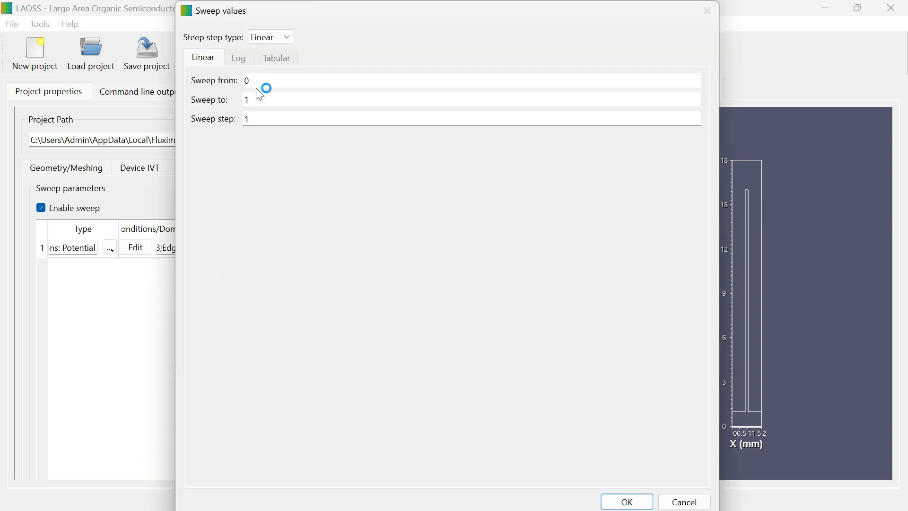
- Set a Linear sweep of the potential from 0 to 1.2 in steps of 0.1
left_click(278, 37)
left_click(268, 42)
left_click(269, 37)
left_click(264, 64)
left_click(270, 37)
left_click(270, 75)
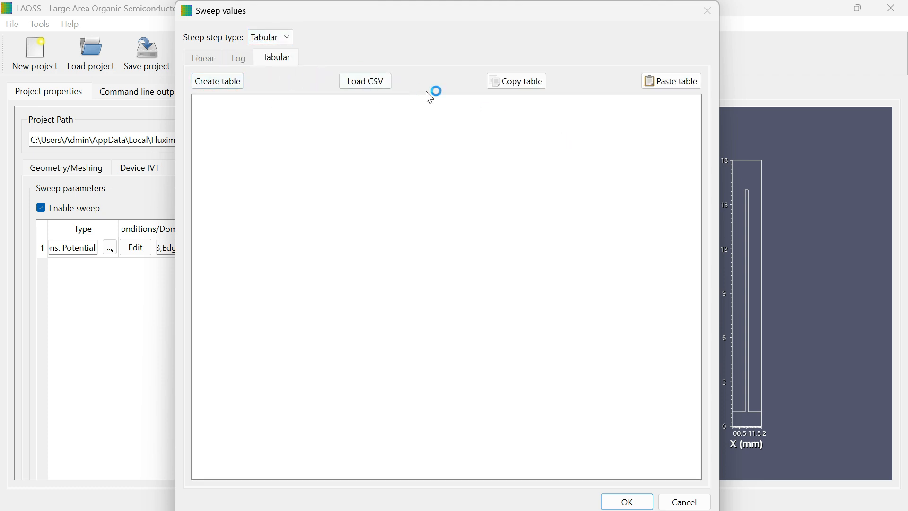
left_click(278, 46)
left_click(277, 51)
left_click(267, 103)
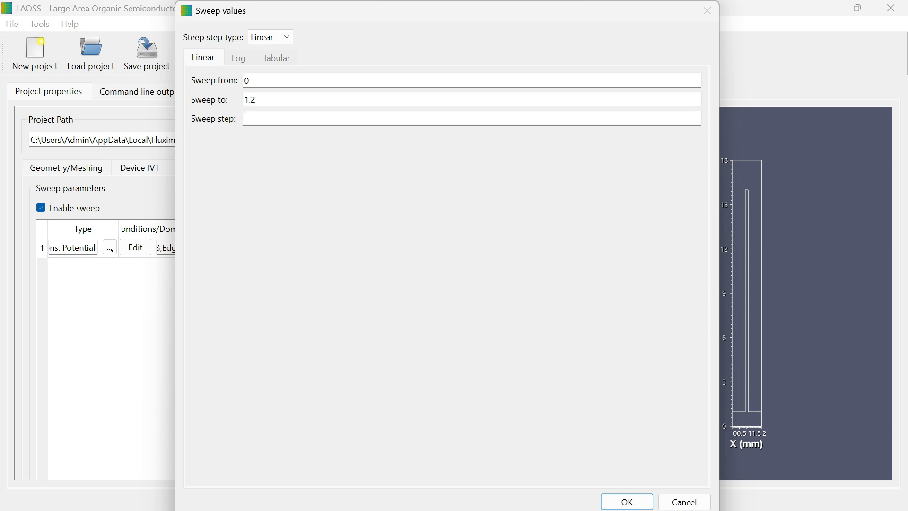
left_click(634, 501)
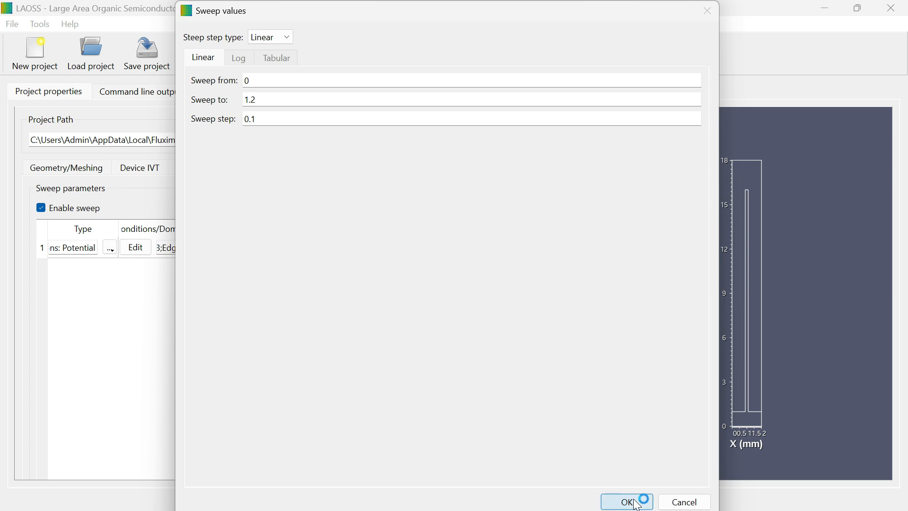
- Review each project settings tab in turn, from Geometry/Meshing through Solver
left_click(66, 167)
left_click(145, 170)
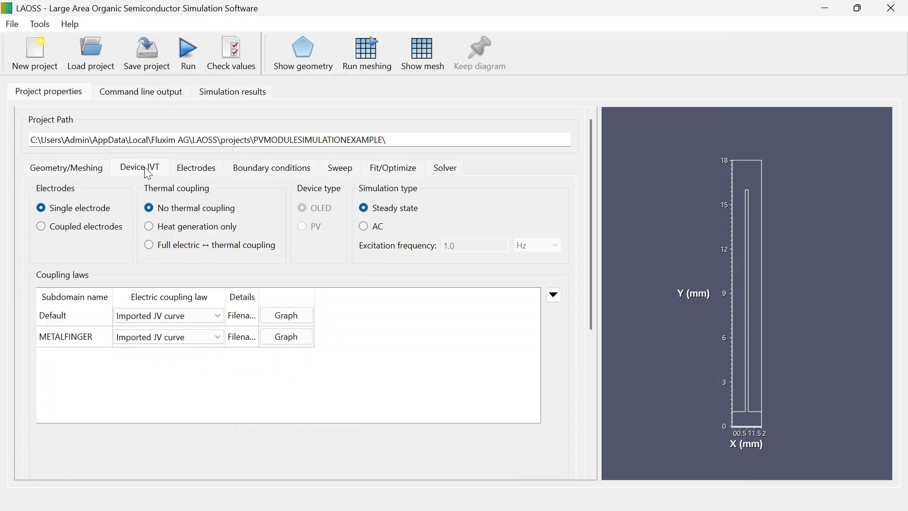
left_click(193, 168)
left_click(284, 170)
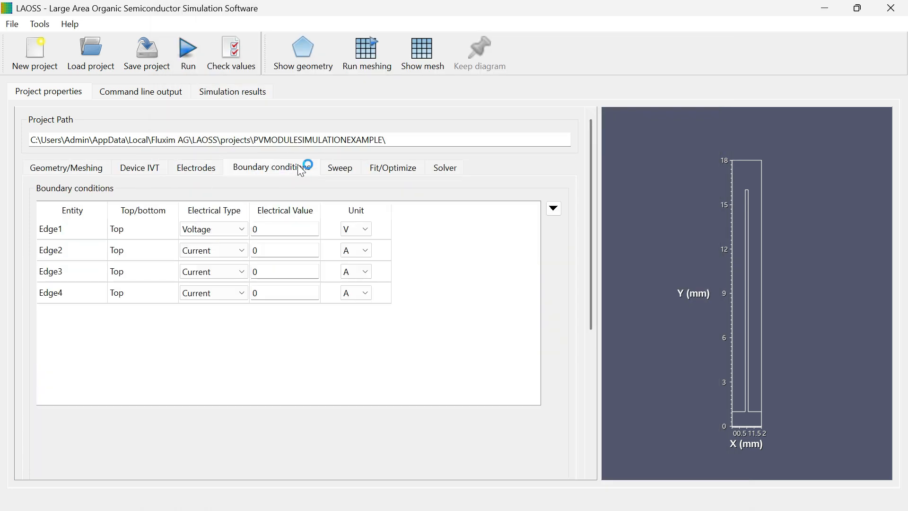
left_click(346, 171)
left_click(395, 172)
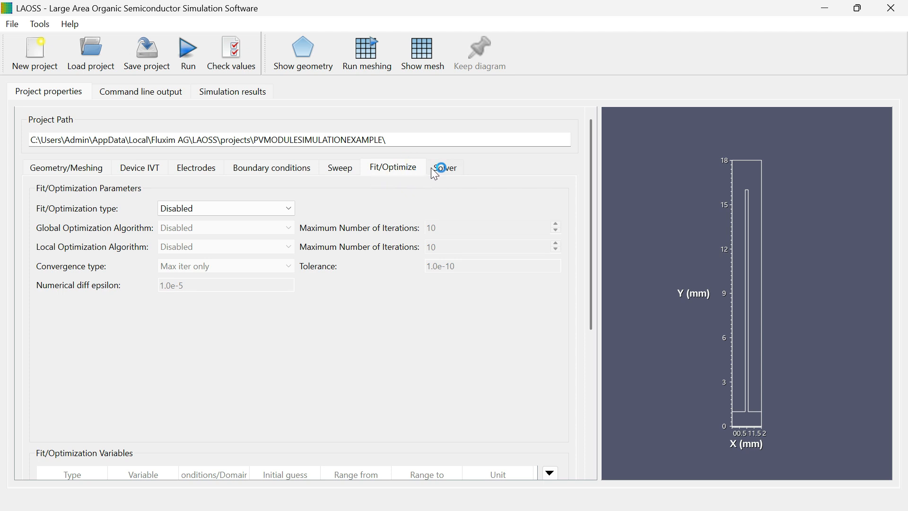
left_click(448, 172)
- Set the global convergence type to Absolute residual with the RMS norm
left_click(199, 373)
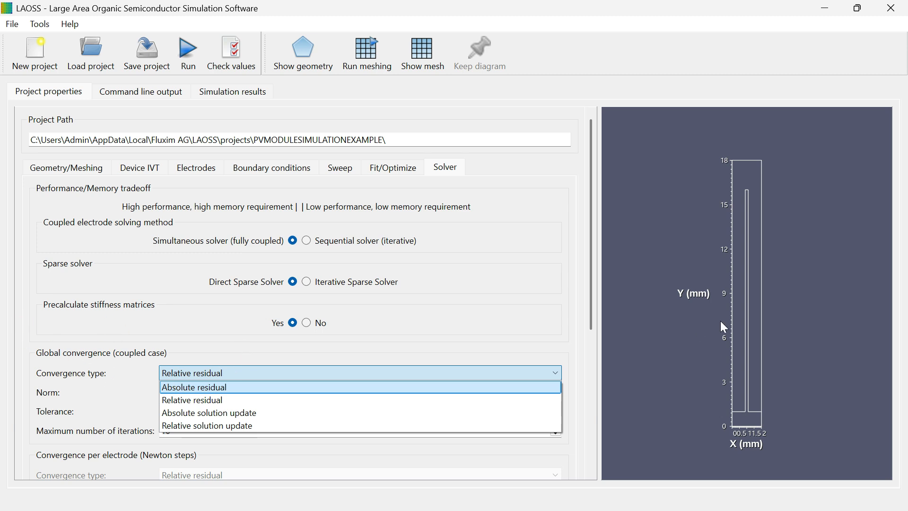
left_click(205, 387)
left_click(230, 393)
left_click(228, 392)
left_click(229, 393)
- Edit the global convergence tolerance and the maximum number of iterations
left_click(256, 416)
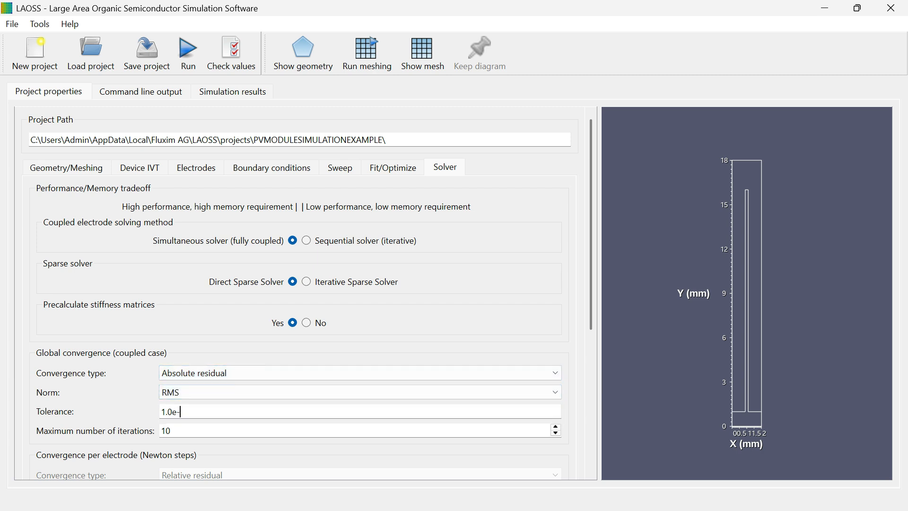
left_click(167, 431)
type("2")
- Run the simulation, saving the changed settings first
left_click(193, 54)
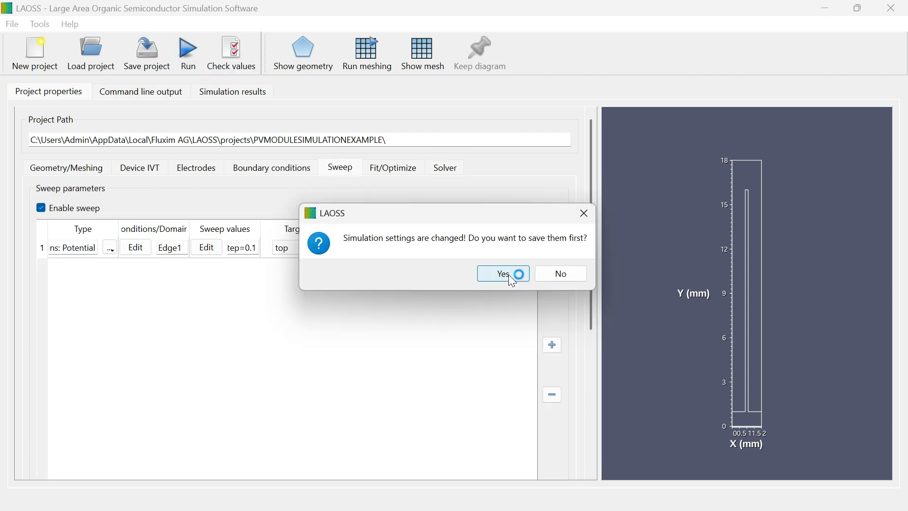
left_click(509, 274)
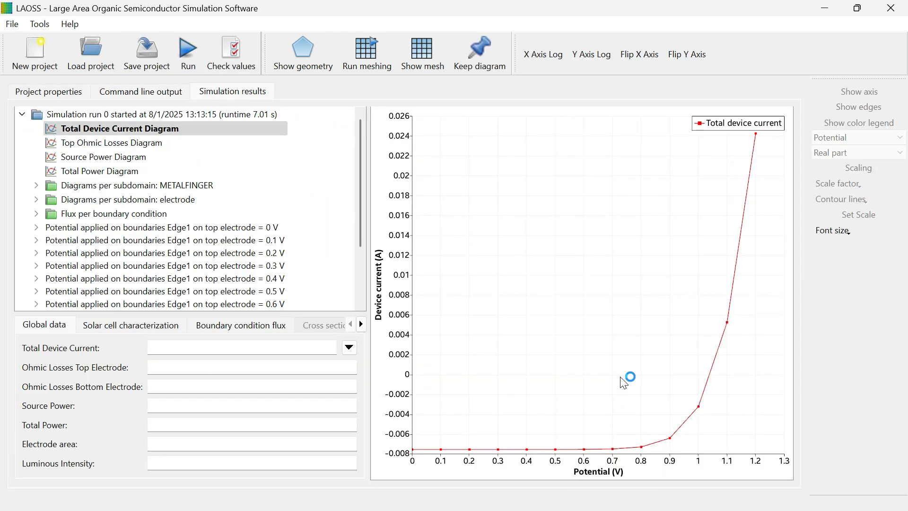
- Examine the total device current, ohmic losses and source power diagrams with the solar cell characterization values
left_click(125, 130)
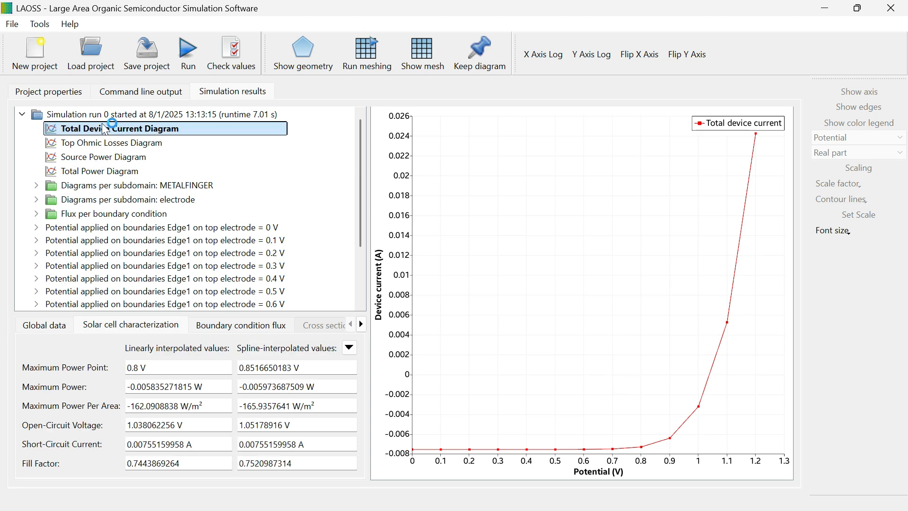
left_click(76, 143)
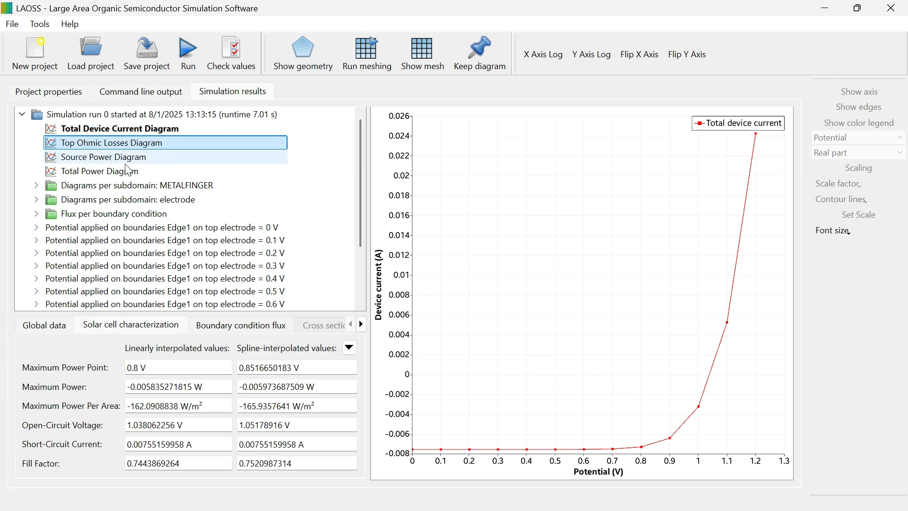
left_click(99, 159)
left_click(134, 349)
left_click(141, 374)
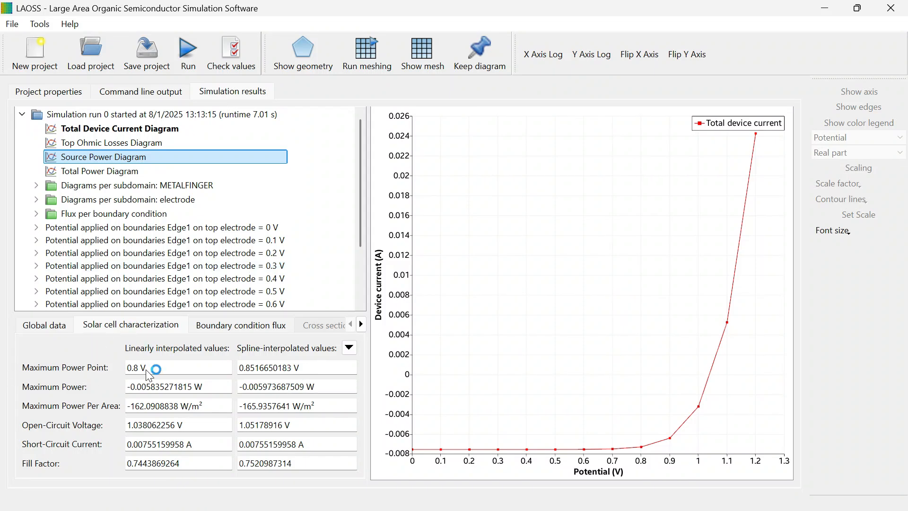
left_click(248, 370)
scroll(363, 213, "down", 2)
scroll(371, 244, "up", 2)
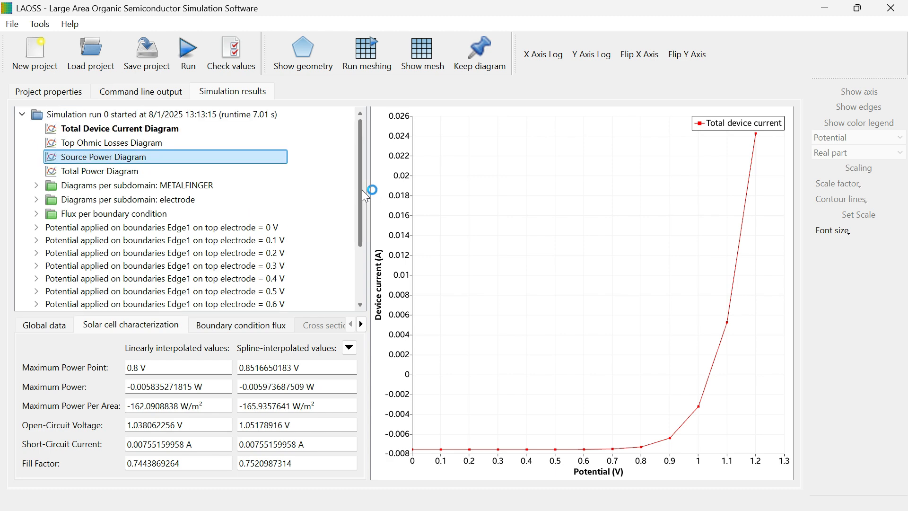
- Expand and examine the per-subdomain diagrams for METALFINGER and electrode
left_click(97, 172)
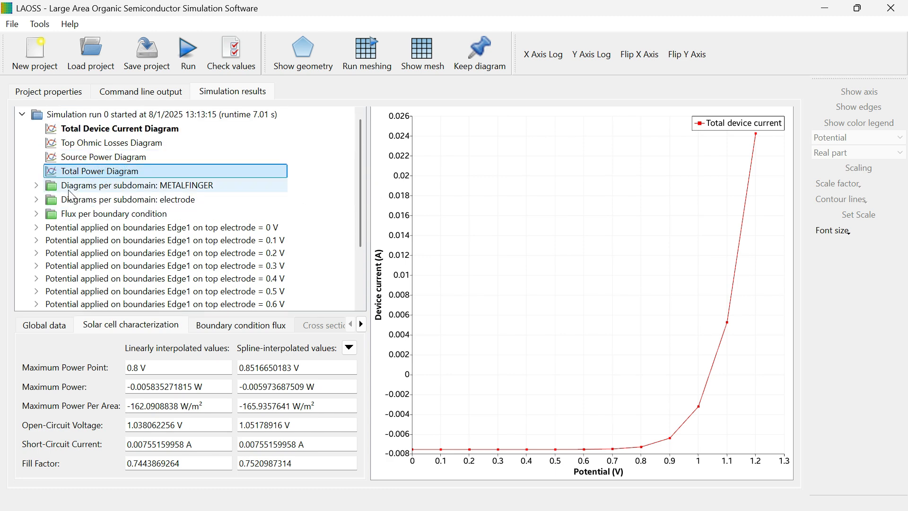
left_click(36, 185)
left_click(76, 200)
left_click(93, 215)
double_click(97, 203)
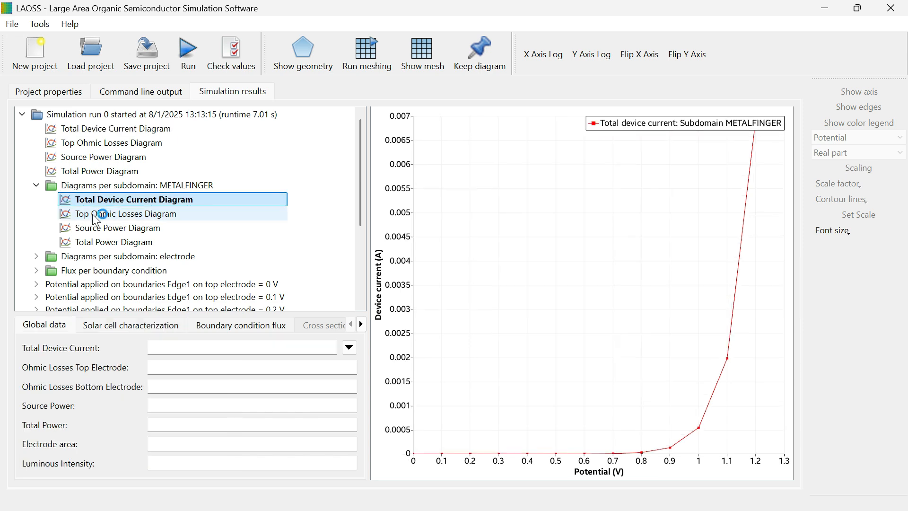
double_click(93, 214)
left_click(97, 228)
left_click(115, 241)
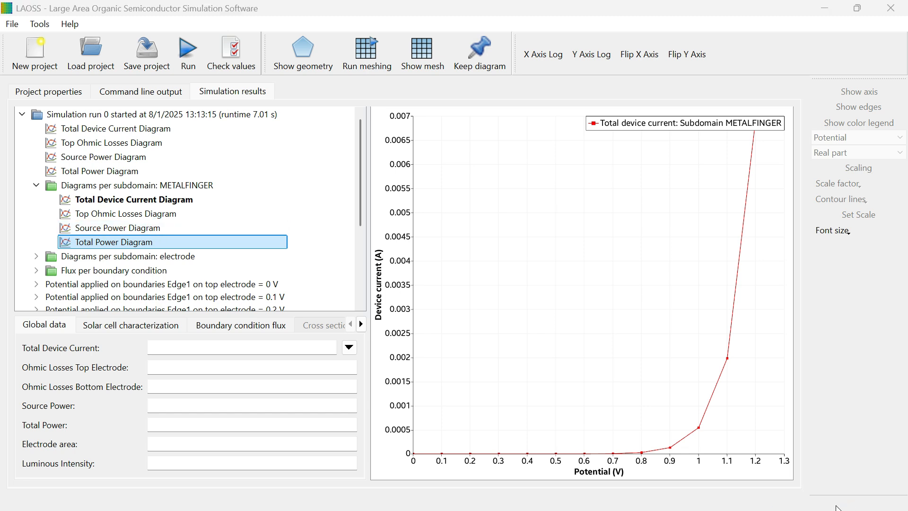
double_click(114, 257)
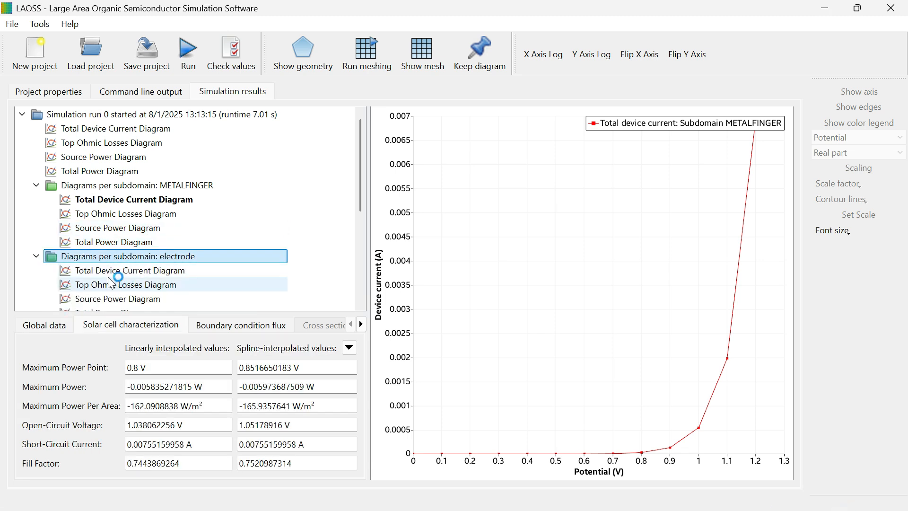
left_click(116, 271)
left_click(118, 285)
- Examine the top electrode results and global data for the 0 V sweep point
left_click_drag(362, 204, 301, 269)
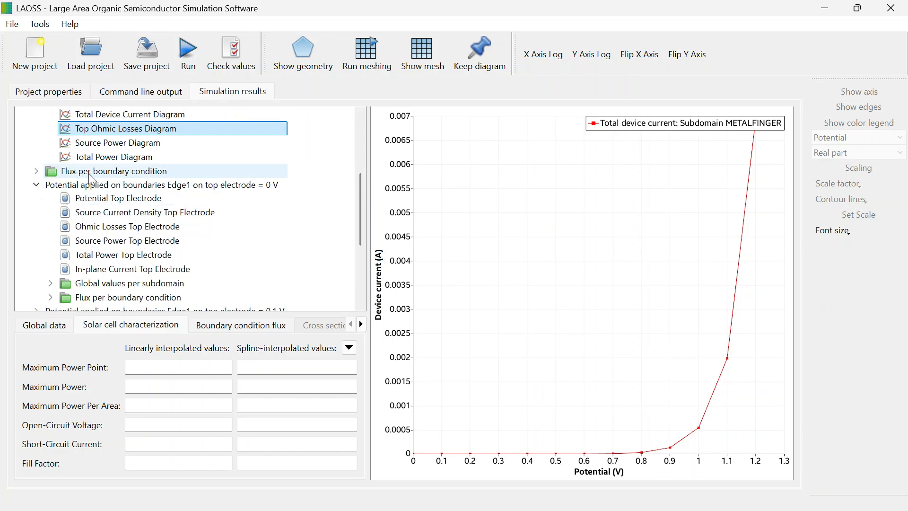
left_click(129, 216)
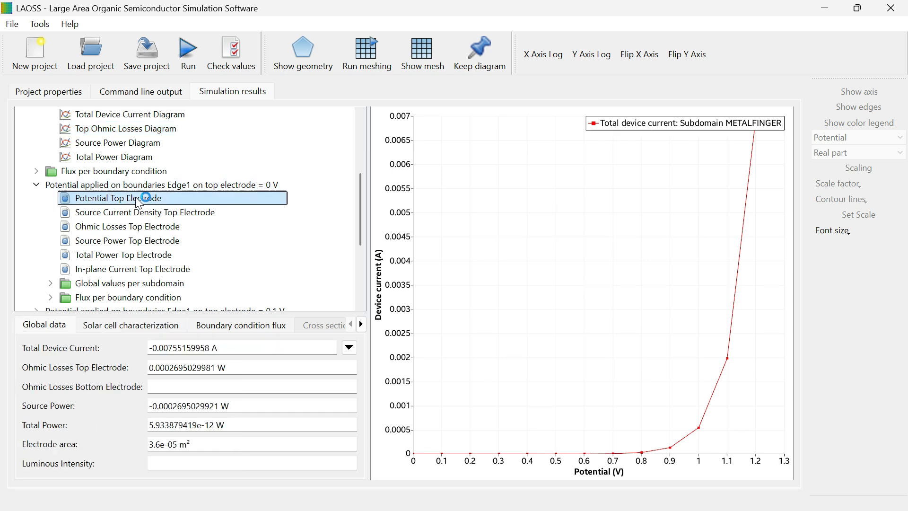
left_click(130, 227)
left_click_drag(359, 208, 361, 242)
left_click(159, 158)
left_click(157, 171)
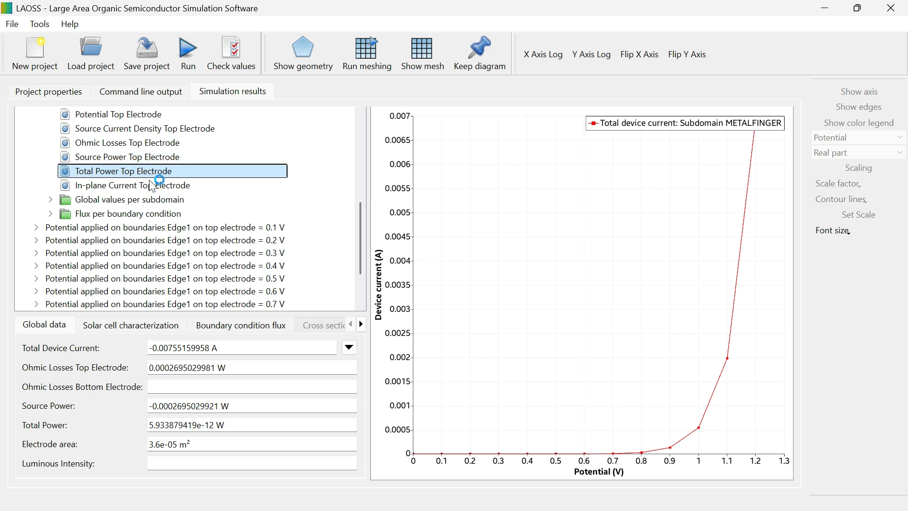
- Examine the in-plane current map and the global values per subdomain for METALFINGER and electrode at the 0 V sweep point
left_click(151, 184)
left_click(50, 200)
left_click(95, 214)
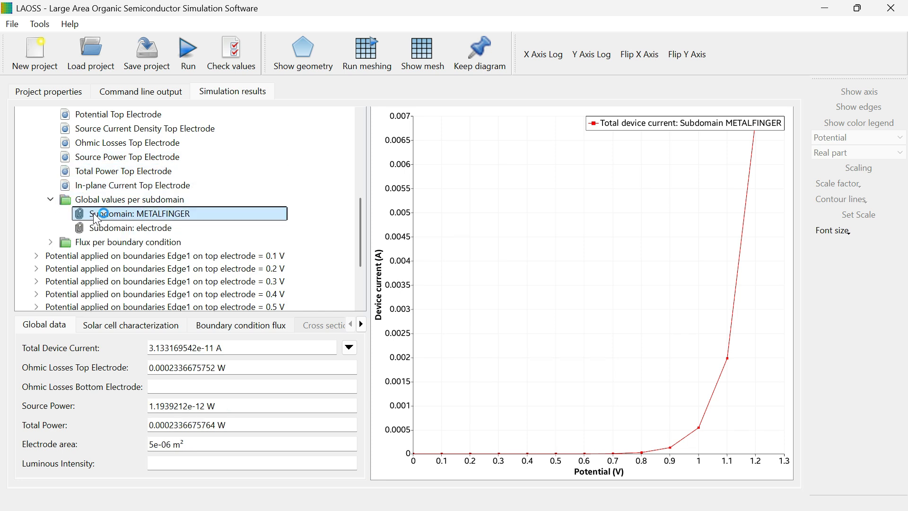
left_click(95, 228)
scroll(165, 222, "down", 3)
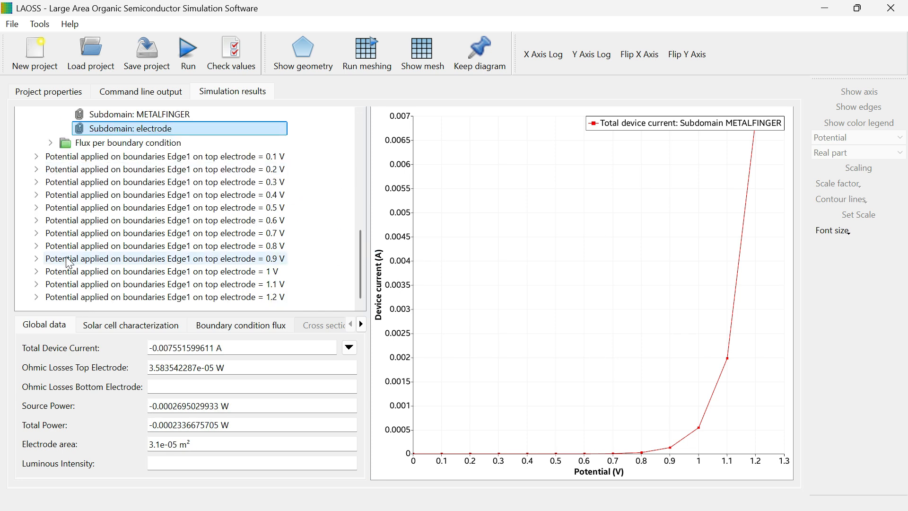
- Expand the 0.9 V sweep point and examine its top electrode results, solar cell characterization and global data
left_click(37, 246)
left_click(94, 247)
left_click(99, 233)
left_click(111, 218)
left_click(119, 204)
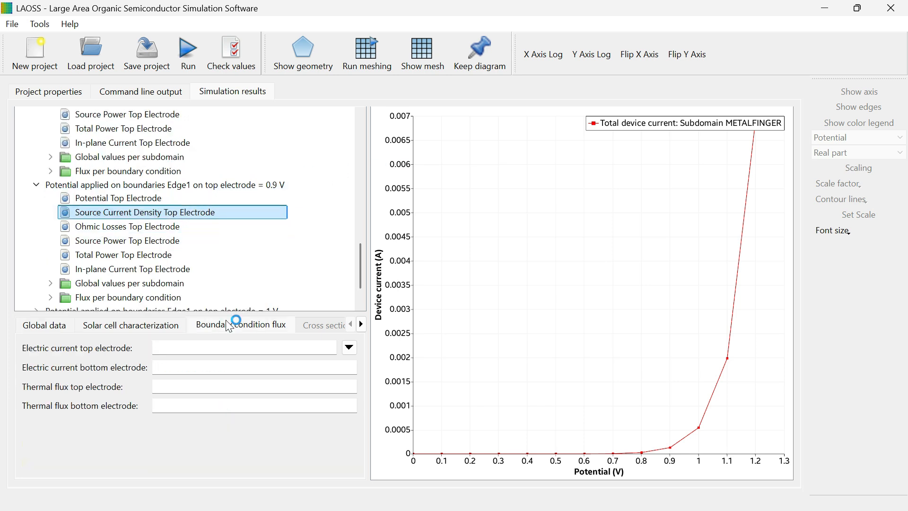
left_click(167, 325)
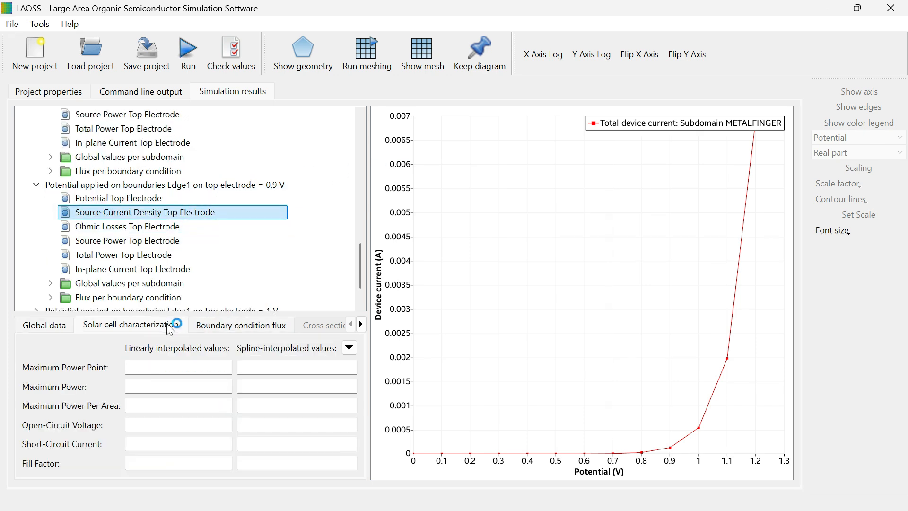
left_click(57, 325)
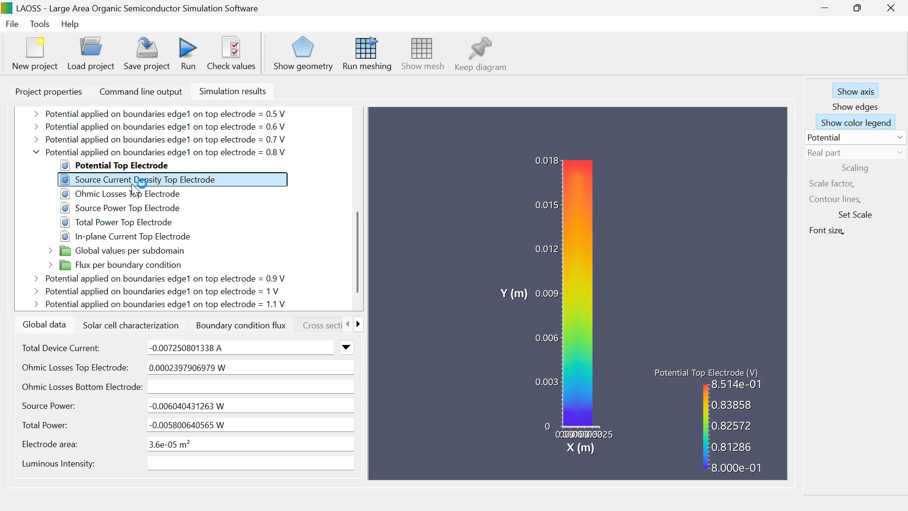
- Examine the ohmic losses, source power and total power maps of the top electrode at the 0.8 V sweep point
left_click(138, 196)
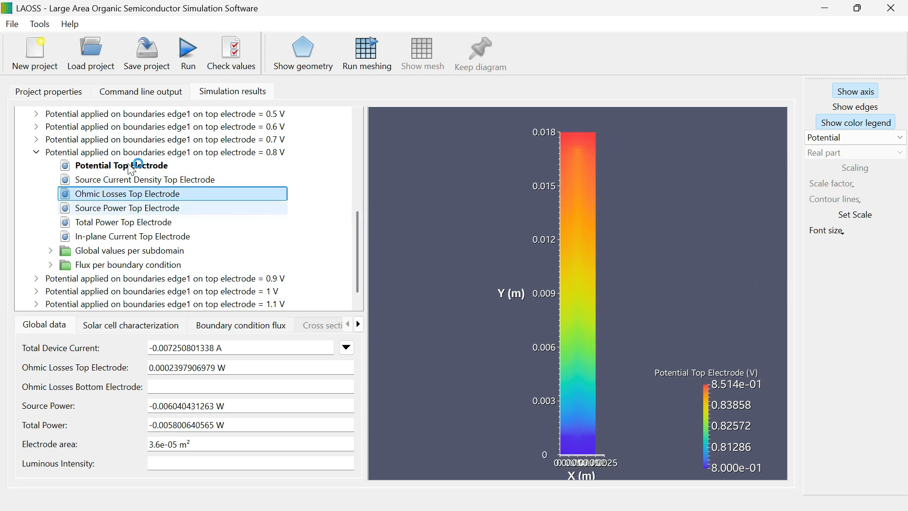
left_click(137, 208)
left_click(136, 223)
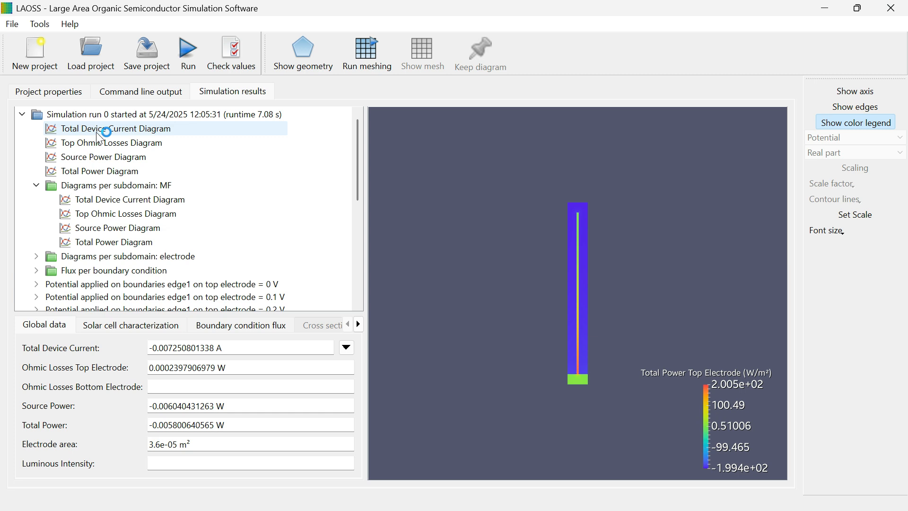
- Keep diagrams to overlay total device current with the MF and electrode subdomain currents and the edge1 boundary current
left_click(97, 134)
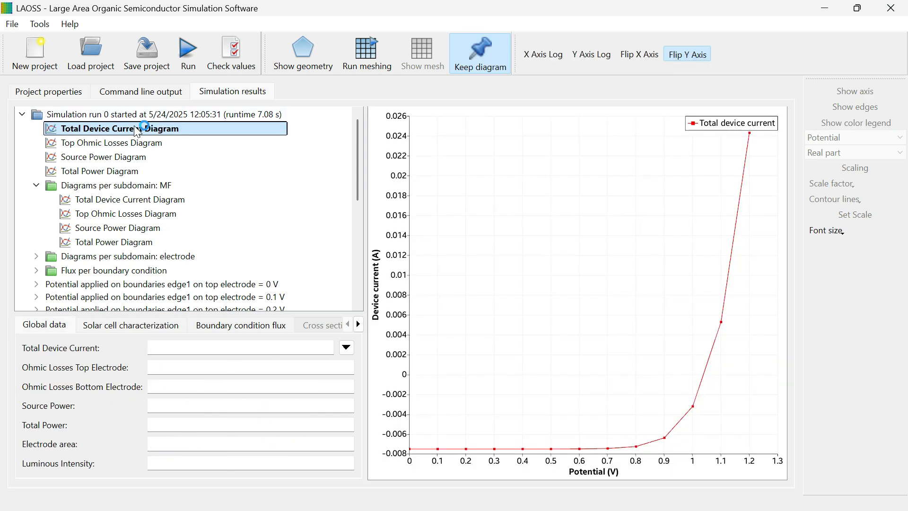
left_click(484, 69)
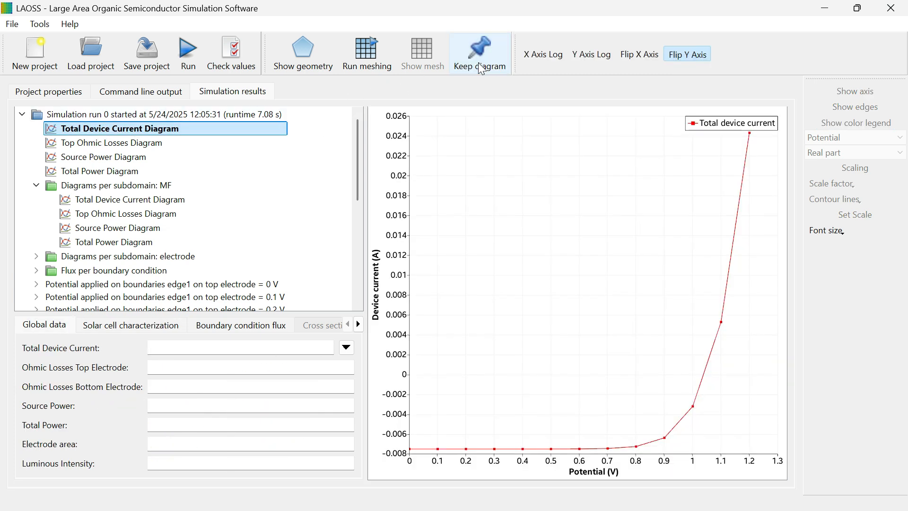
left_click(176, 200)
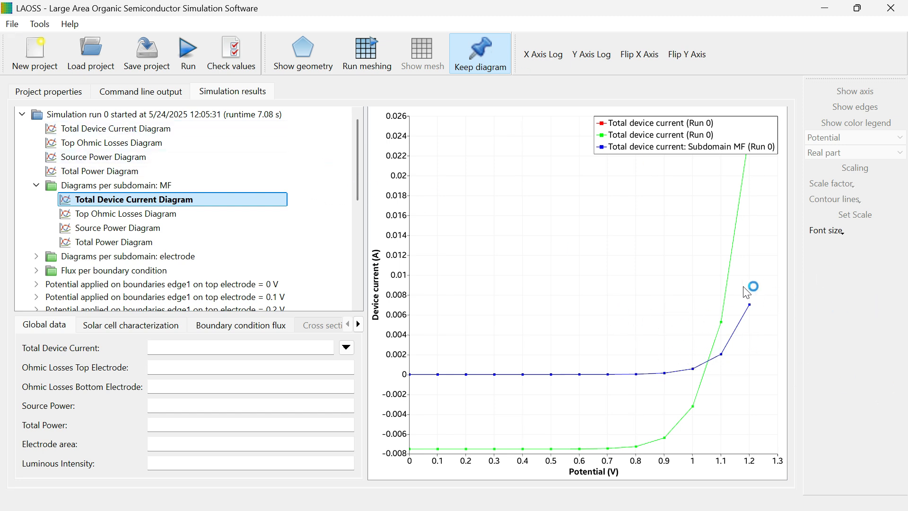
double_click(90, 231)
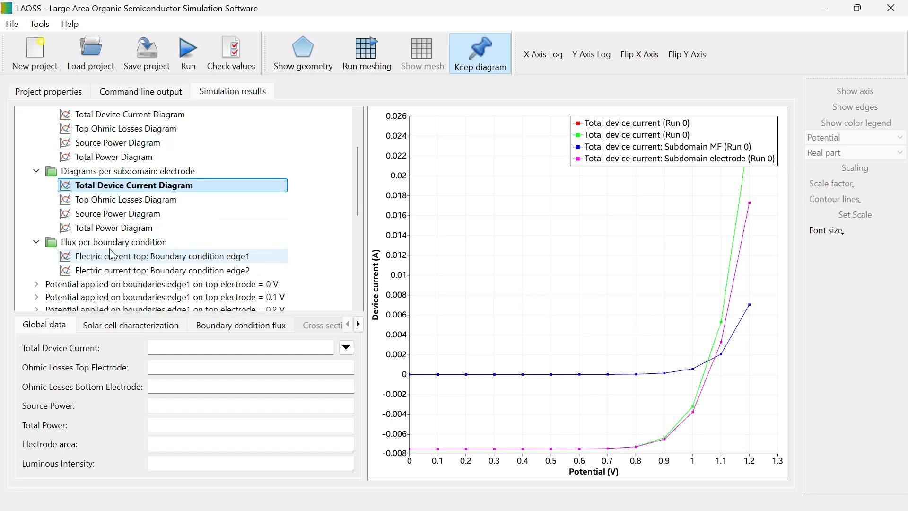
double_click(193, 253)
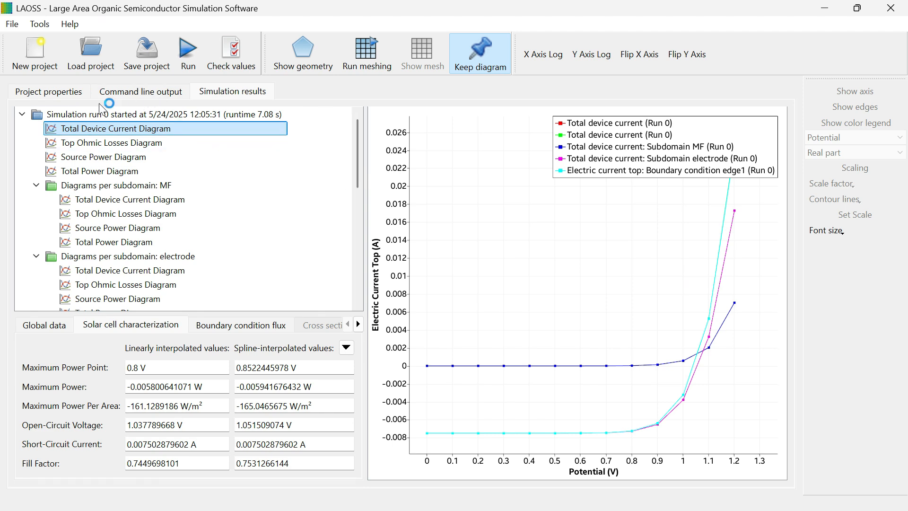
- Open the Fit/Optimize settings in the project properties
left_click(45, 94)
left_click(379, 170)
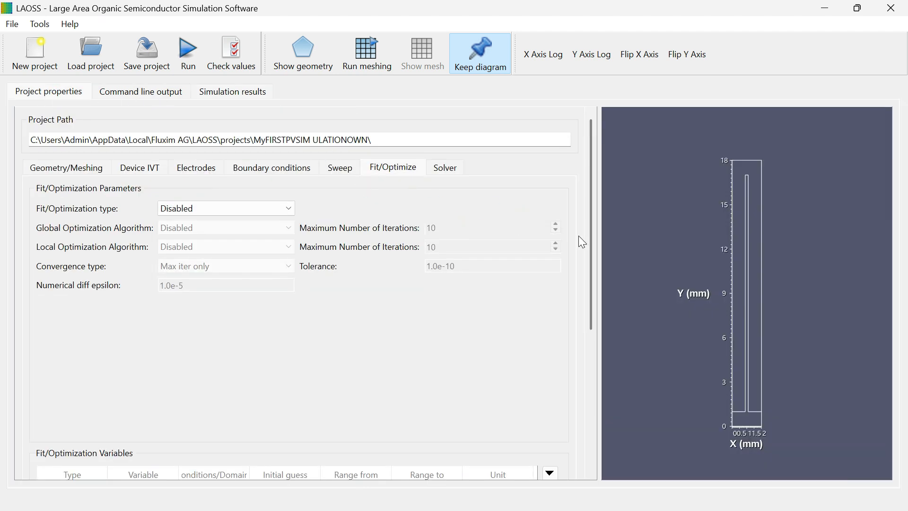